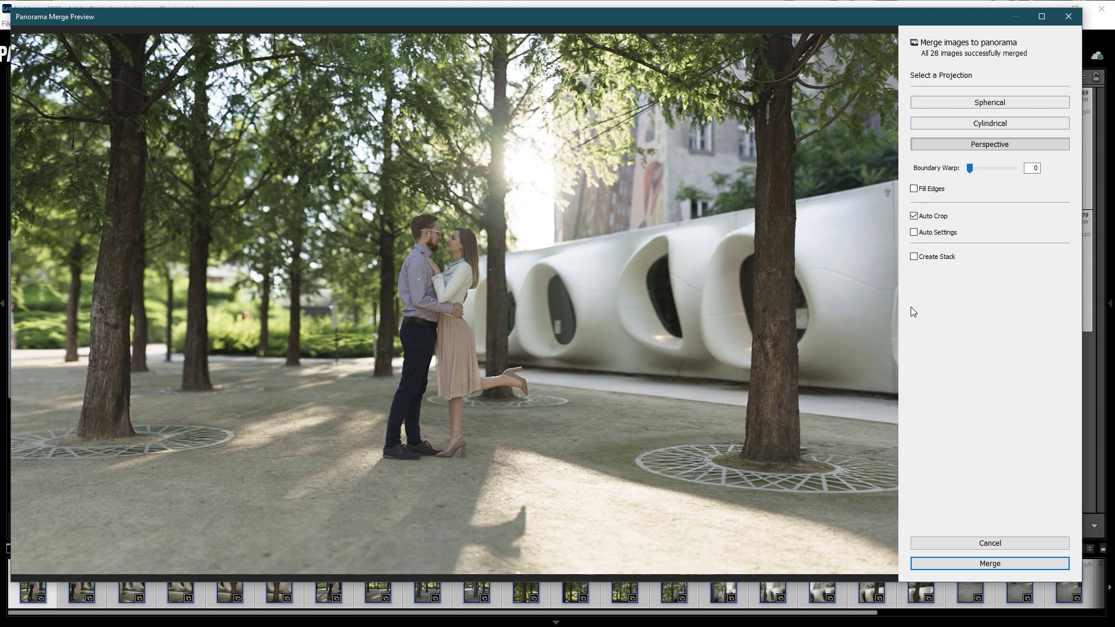
Compare the panorama preview without Auto Crop and with Auto Settings, restoring both options to their original state
{"action": "left_click", "coordinate": [914, 216]}
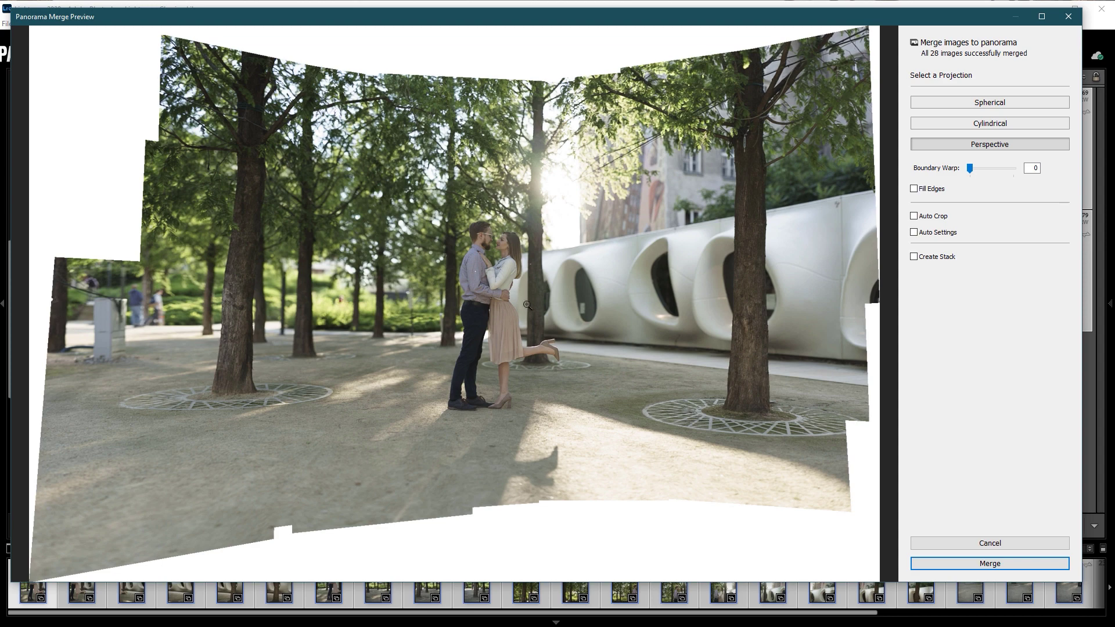
{"action": "left_click", "coordinate": [914, 216]}
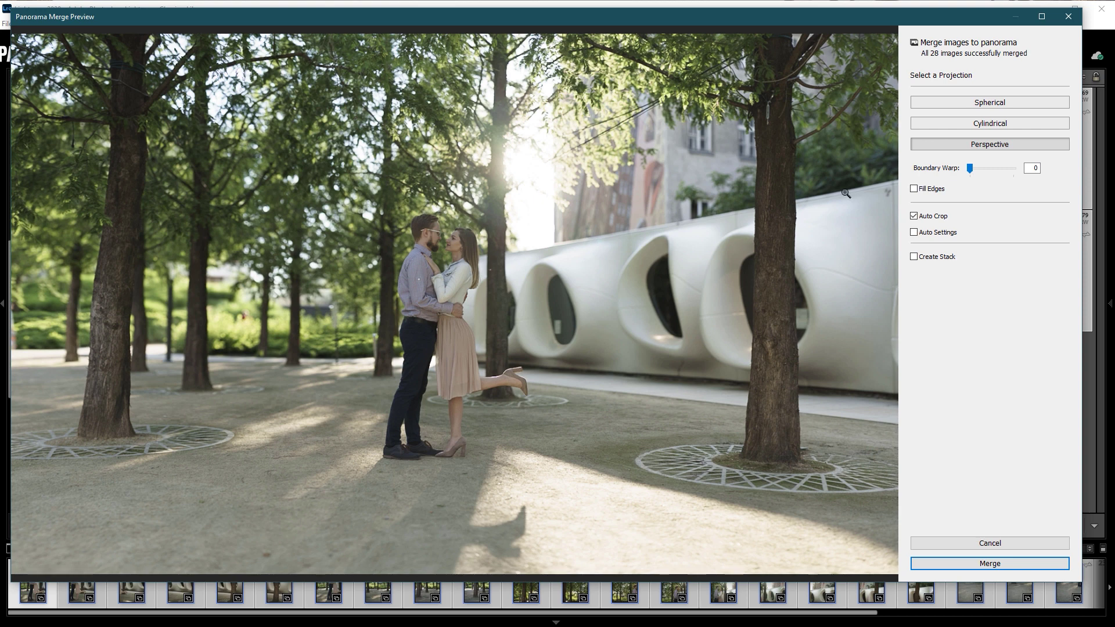
{"action": "left_click", "coordinate": [931, 234]}
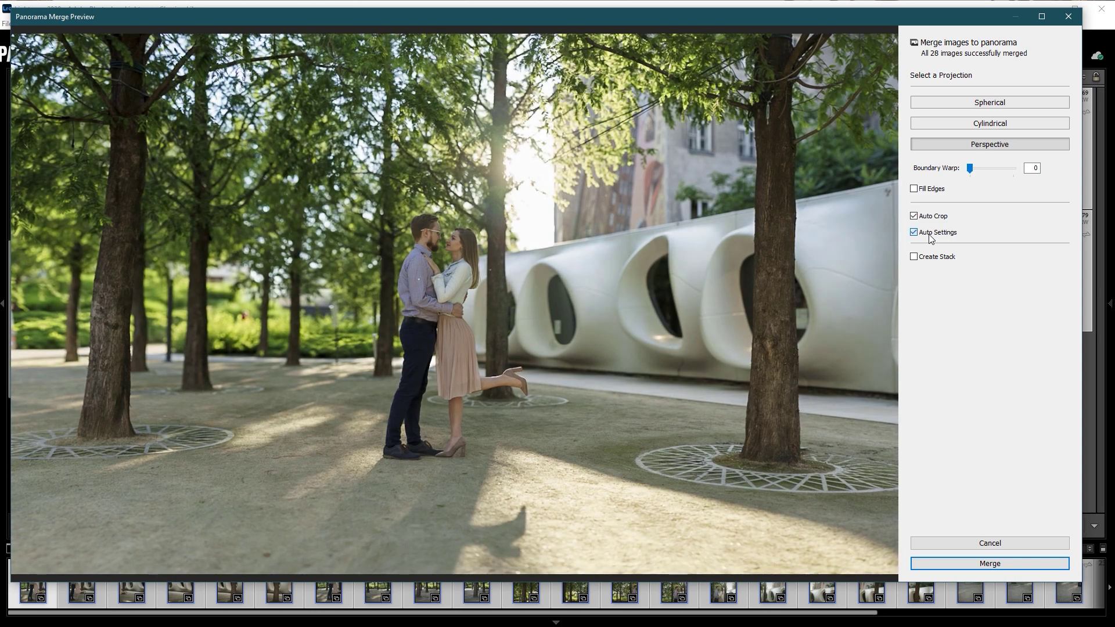
{"action": "left_click", "coordinate": [931, 233]}
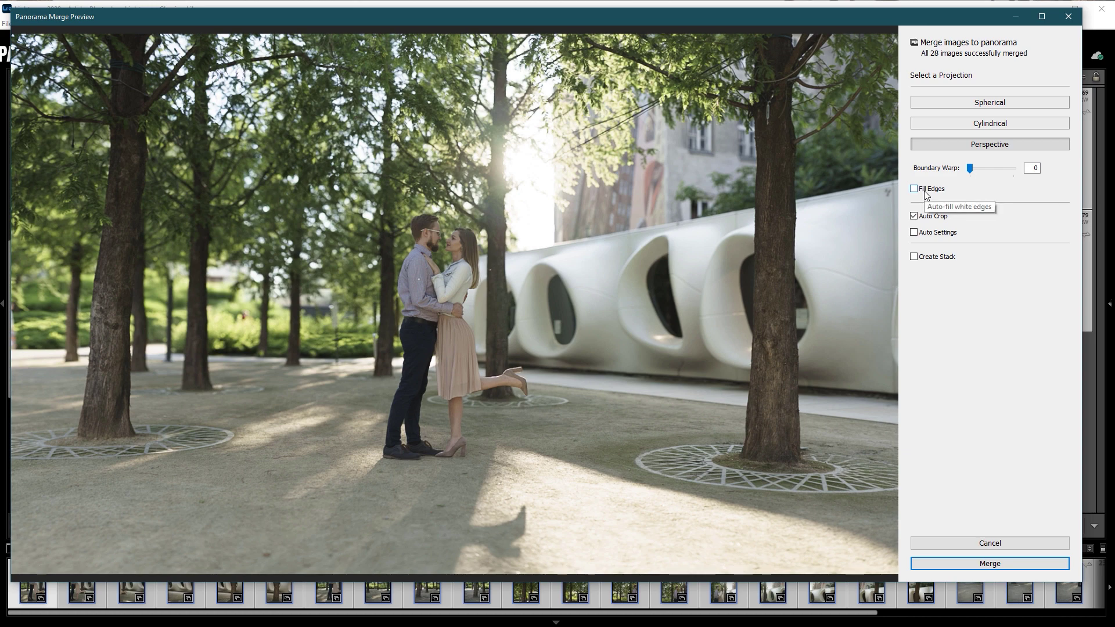
Check the uncropped preview once more, turn Auto Crop back on, and merge the images with the Perspective projection
{"action": "left_click", "coordinate": [934, 217]}
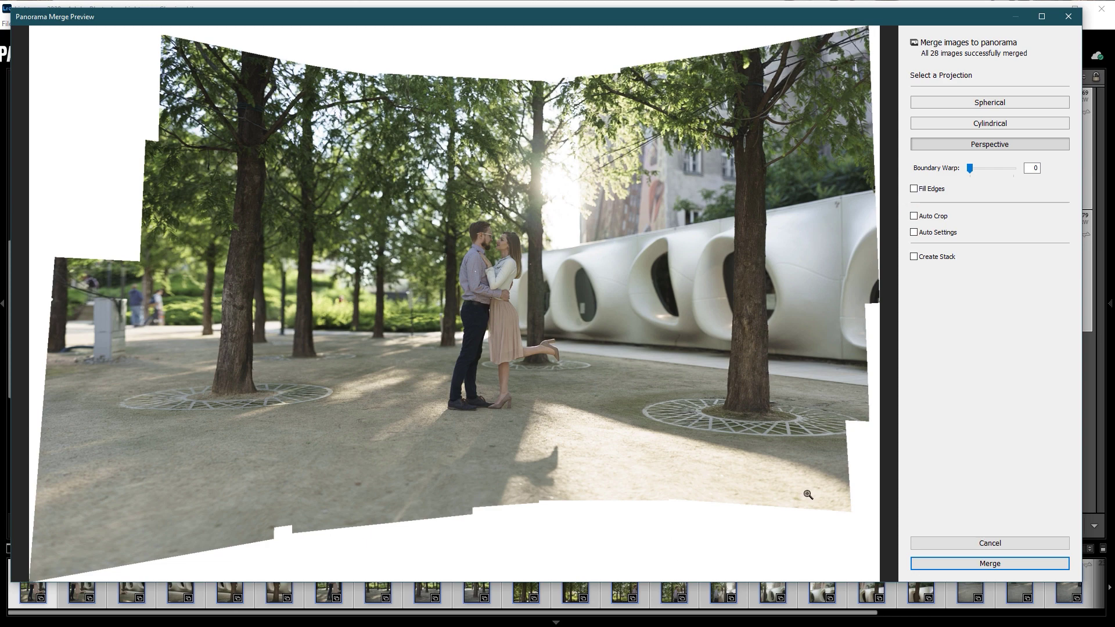
{"action": "left_click", "coordinate": [914, 216]}
{"action": "left_click", "coordinate": [985, 564]}
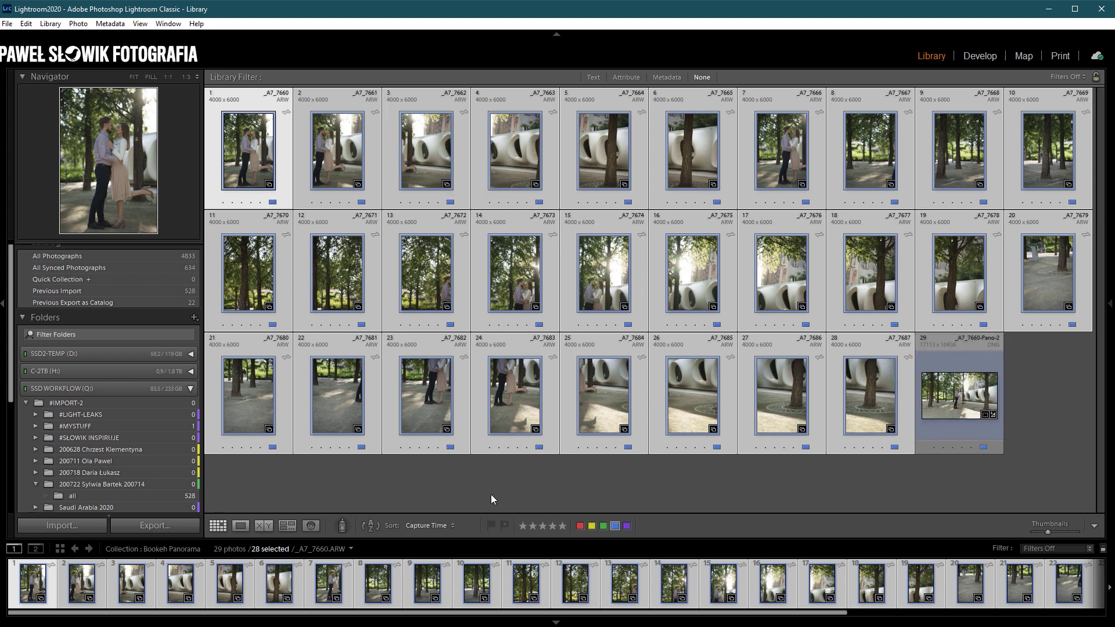
Open the merged panorama _A7_7660-Pano-2.dng in the Develop module
{"action": "left_click", "coordinate": [971, 399]}
{"action": "double_click", "coordinate": [970, 399]}
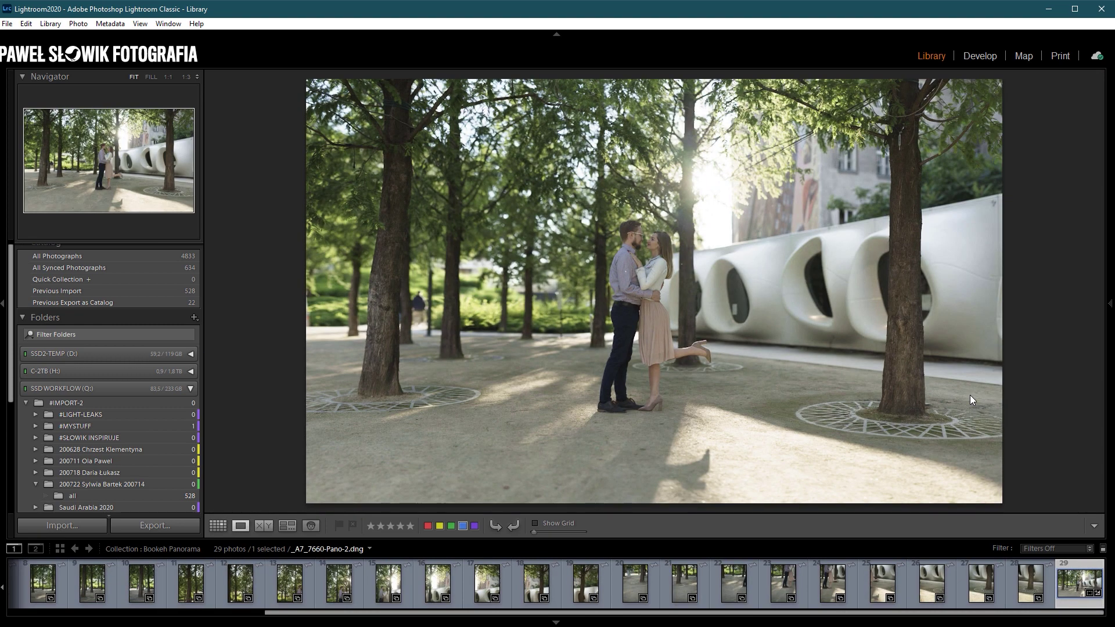
{"action": "left_click", "coordinate": [982, 55]}
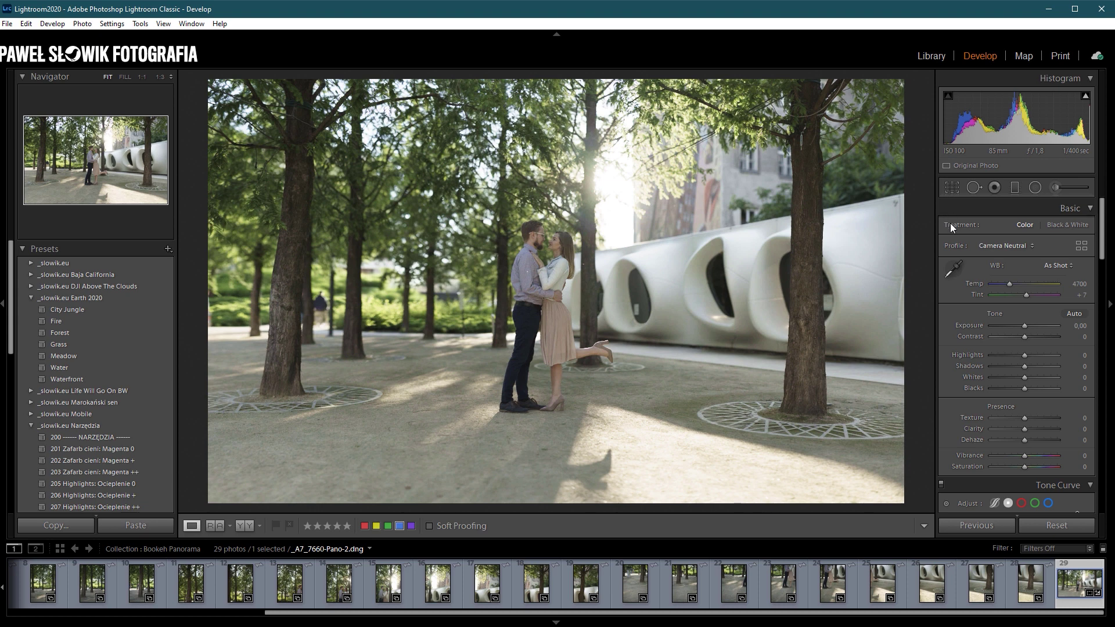
Crop the panorama to a 2 x 1 aspect ratio, slightly tighter around the couple, with the photo shifted down in the frame
{"action": "left_click", "coordinate": [951, 190]}
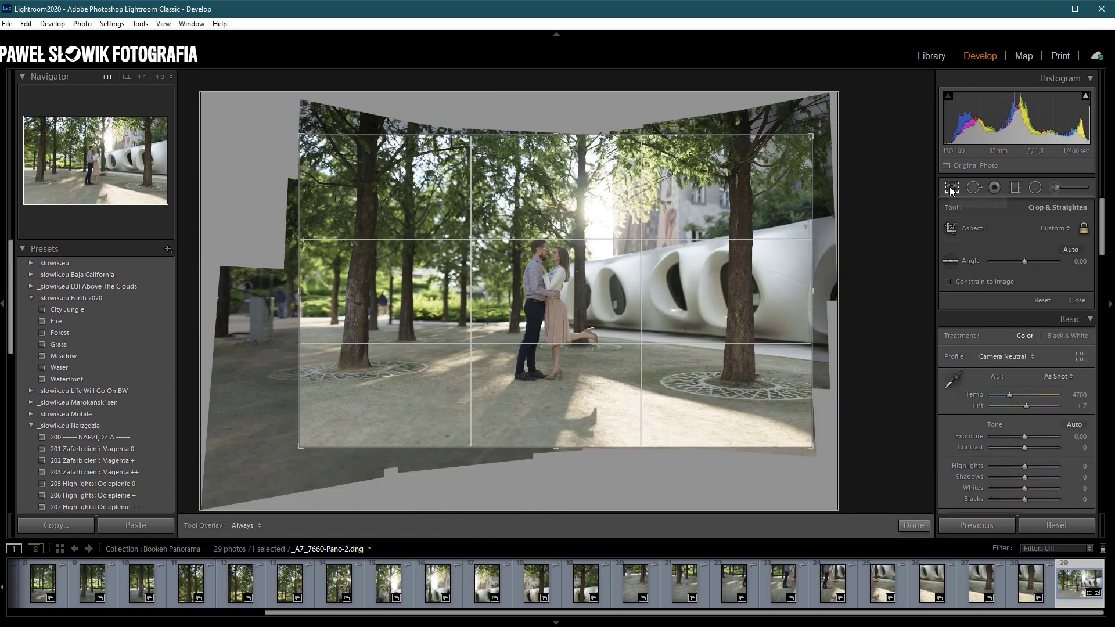
{"action": "left_click", "coordinate": [1054, 229]}
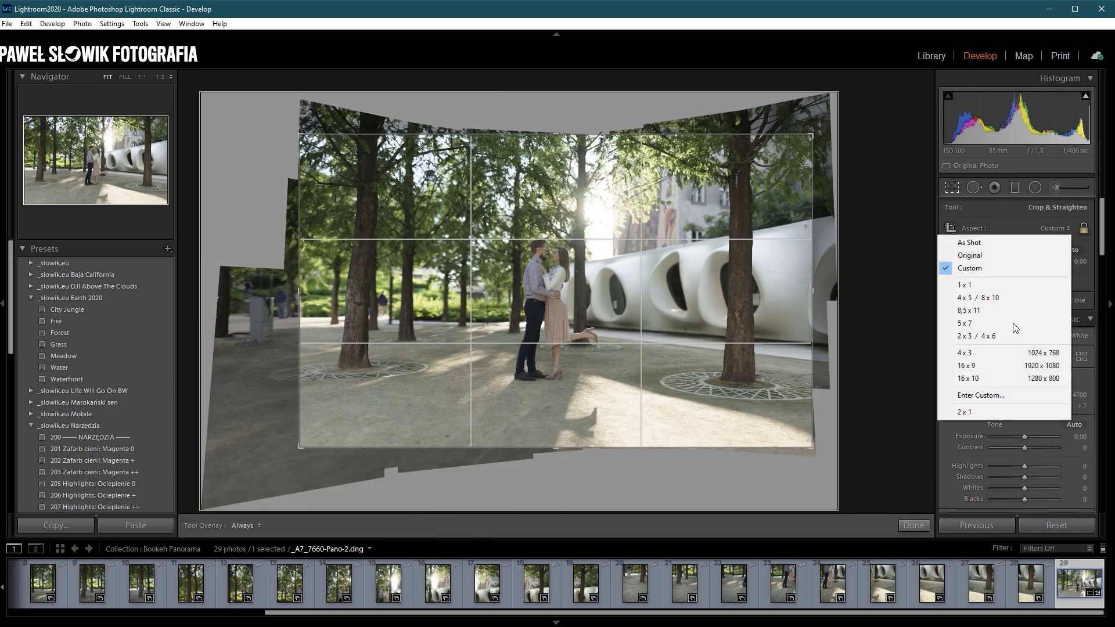
{"action": "left_click", "coordinate": [969, 412]}
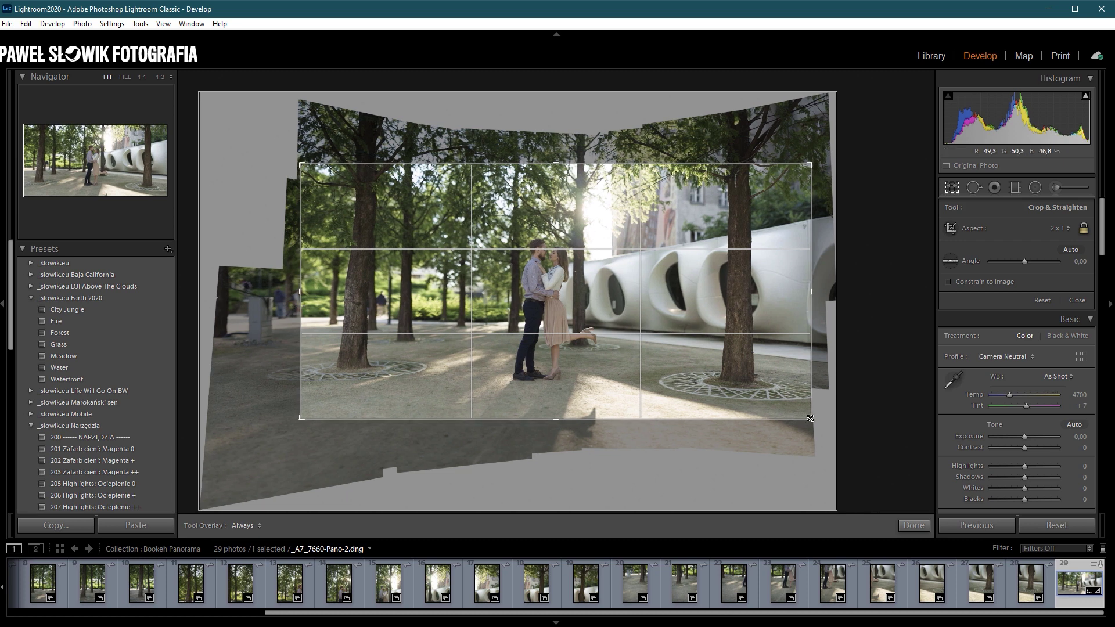
{"action": "left_click_drag", "start_coordinate": [810, 418], "coordinate": [808, 415]}
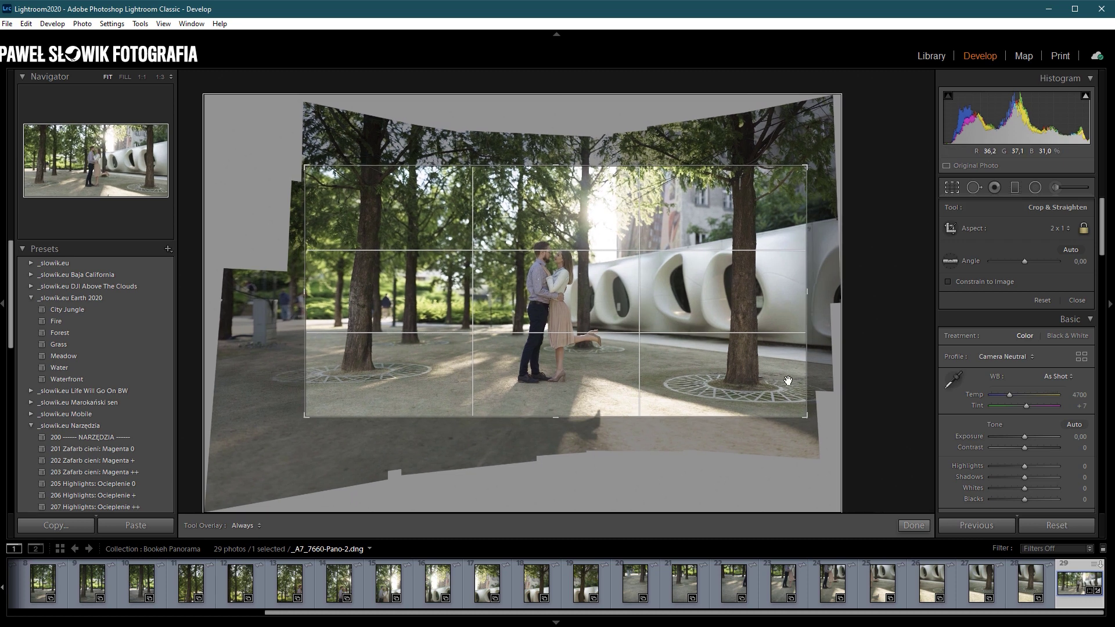
{"action": "left_click_drag", "start_coordinate": [788, 386], "coordinate": [788, 387]}
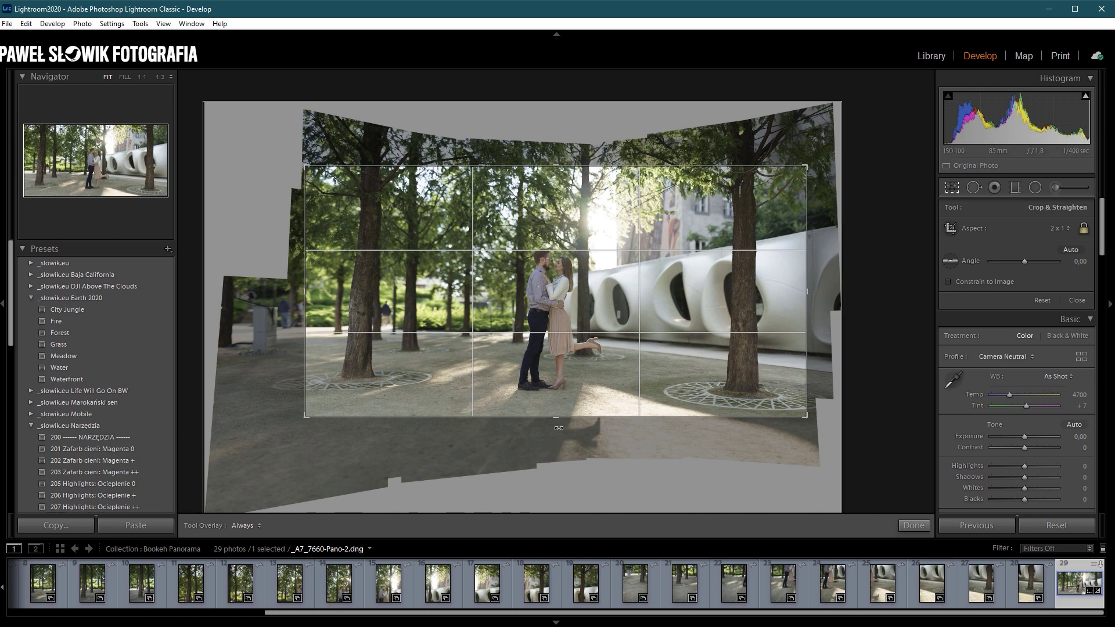
{"action": "double_click", "coordinate": [627, 377]}
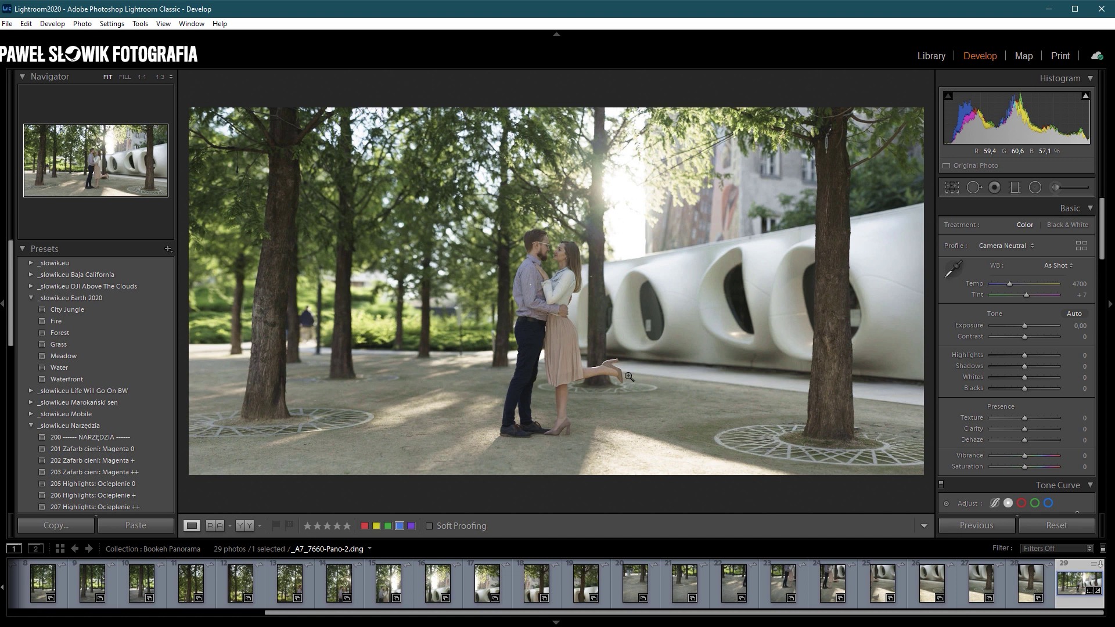
Remove the passer-by between the background trees with a size 75 healing brush, sampling the greenery beside the next trunk
{"action": "left_click", "coordinate": [973, 188]}
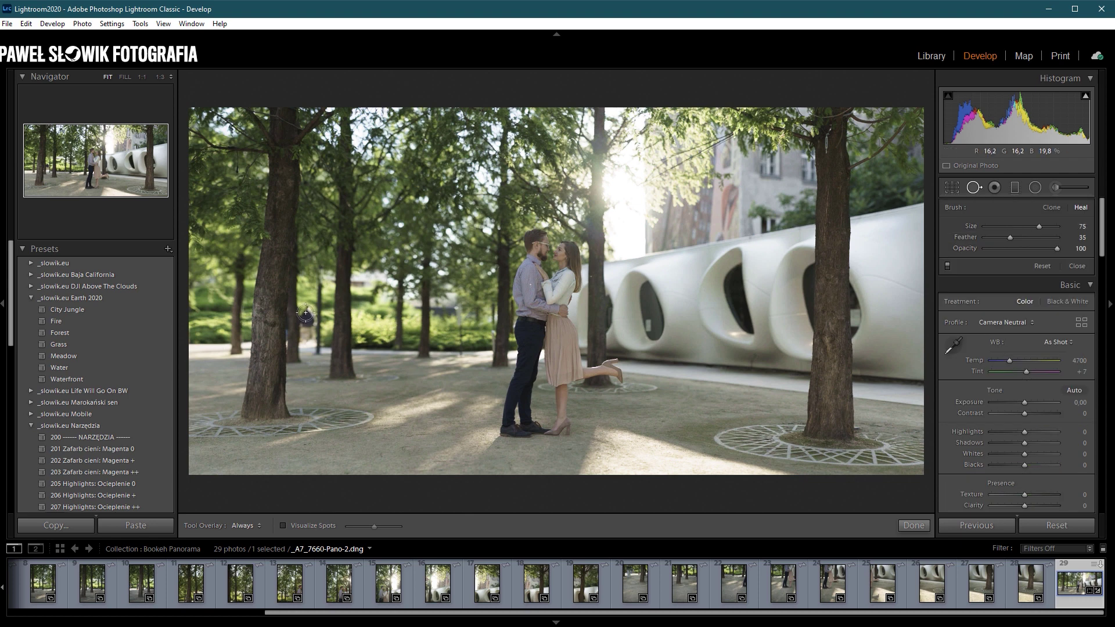
{"action": "left_click_drag", "start_coordinate": [306, 313], "coordinate": [305, 328]}
{"action": "left_click_drag", "start_coordinate": [408, 299], "coordinate": [358, 322]}
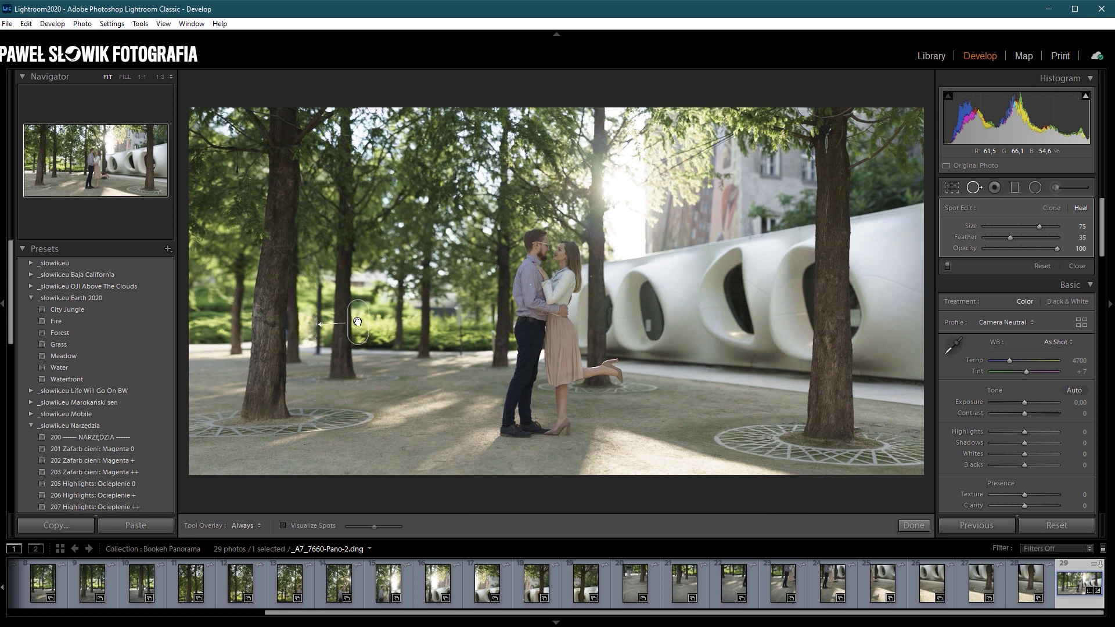
{"action": "left_click", "coordinate": [974, 187]}
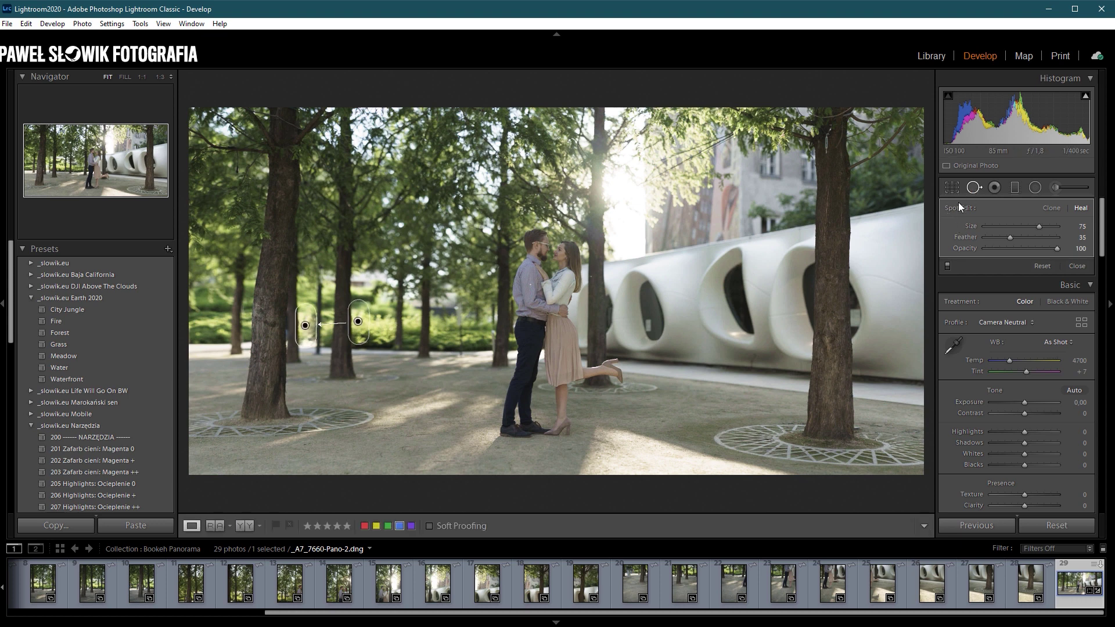
Heal the bright rectangle in the oval window beside the woman with a size 7 brush, sampling the window's dark upper part
{"action": "left_click", "coordinate": [646, 316]}
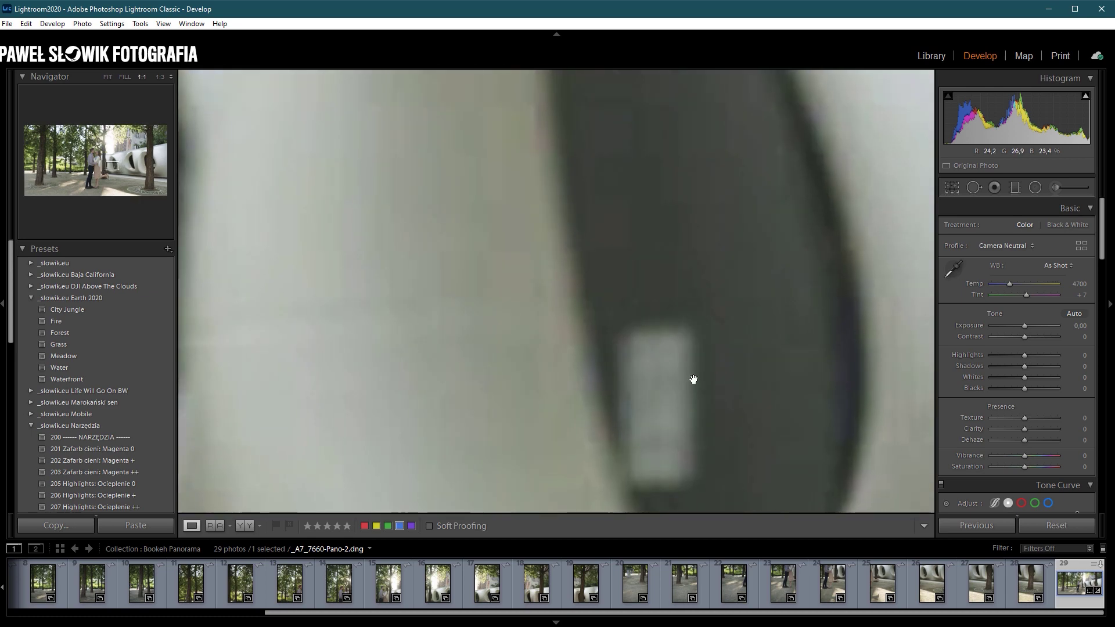
{"action": "left_click_drag", "start_coordinate": [691, 378], "coordinate": [655, 266]}
{"action": "left_click", "coordinate": [159, 77]}
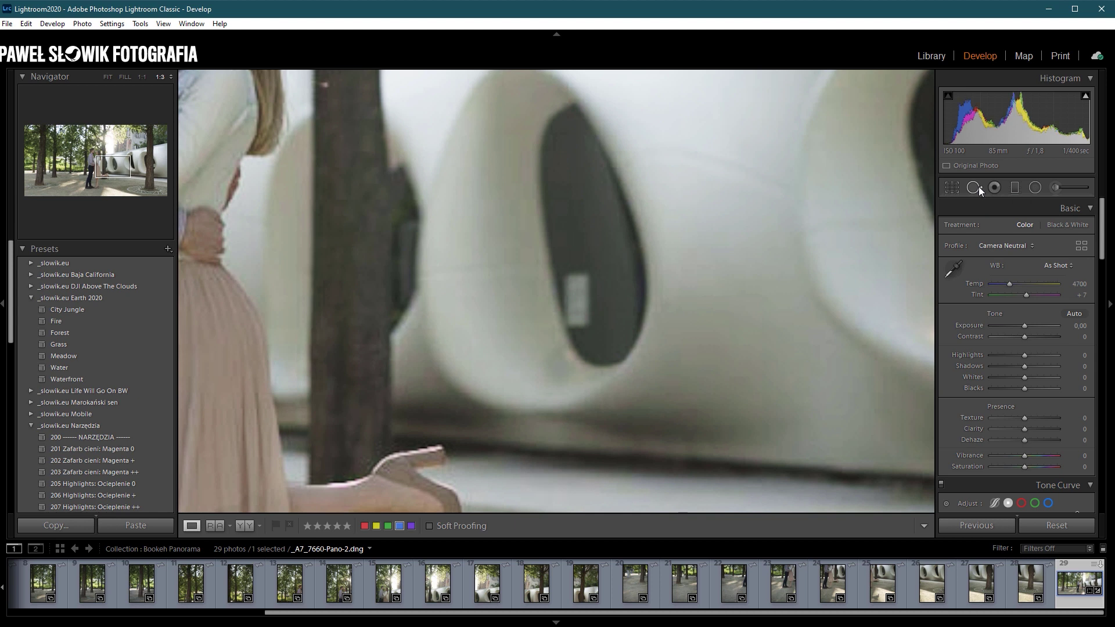
{"action": "left_click", "coordinate": [980, 191]}
{"action": "scroll", "coordinate": [575, 279], "scroll_direction": "down", "scroll_amount": 5}
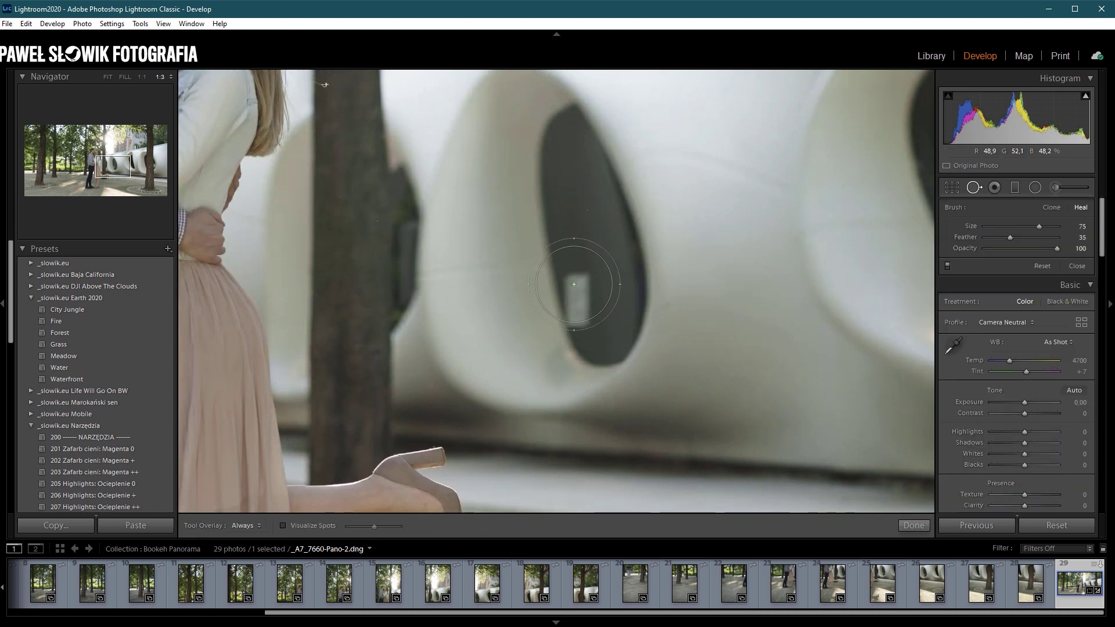
{"action": "scroll", "coordinate": [576, 292], "scroll_direction": "down", "scroll_amount": 8}
{"action": "scroll", "coordinate": [569, 293], "scroll_direction": "down", "scroll_amount": 2}
{"action": "mouse_move", "coordinate": [571, 302]}
{"action": "left_mouse_down"}
{"action": "mouse_move", "coordinate": [578, 330]}
{"action": "mouse_move", "coordinate": [569, 283]}
{"action": "mouse_move", "coordinate": [590, 272]}
{"action": "mouse_move", "coordinate": [589, 332]}
{"action": "mouse_move", "coordinate": [579, 284]}
{"action": "left_mouse_up"}
{"action": "mouse_move", "coordinate": [368, 140]}
{"action": "left_mouse_down"}
{"action": "mouse_move", "coordinate": [568, 171]}
{"action": "mouse_move", "coordinate": [579, 189]}
{"action": "left_mouse_up"}
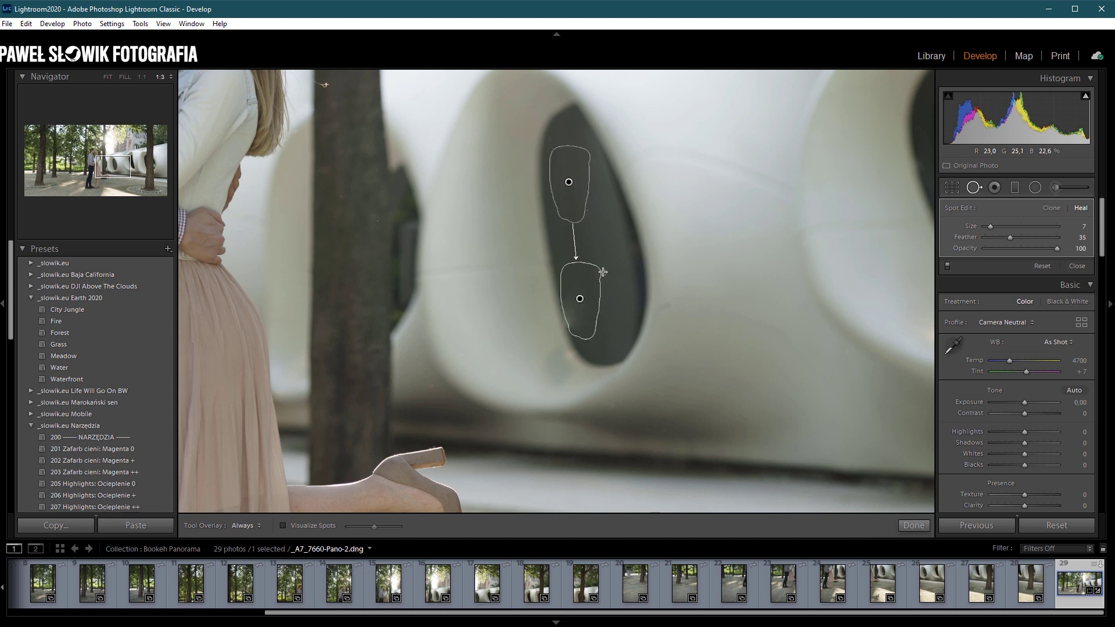
Heal a small spot in the same window's dark area and its lower edge with a size 30 brush, choosing another source for the edge
{"action": "left_click", "coordinate": [589, 219]}
{"action": "scroll", "coordinate": [558, 322], "scroll_direction": "up", "scroll_amount": 2}
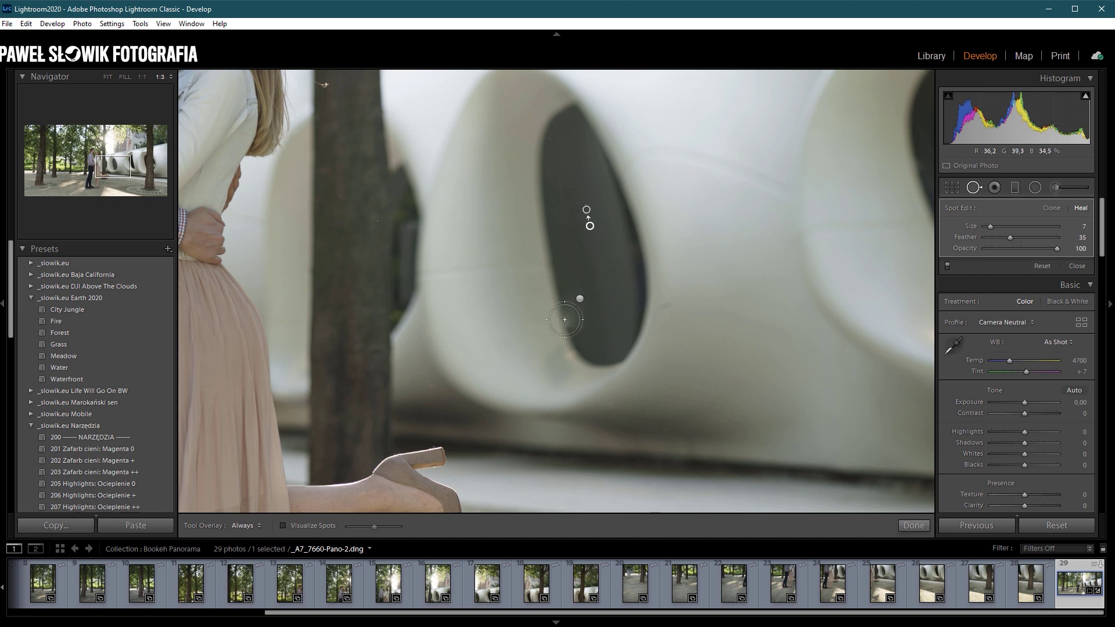
{"action": "left_click", "coordinate": [564, 319]}
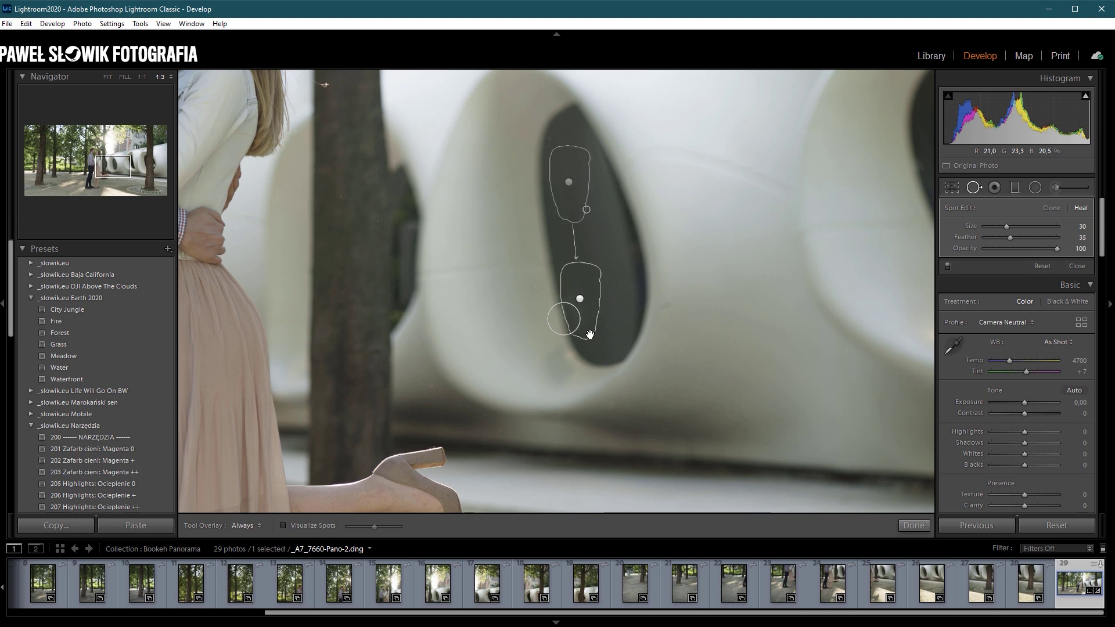
{"action": "key", "text": "slash"}
{"action": "left_click", "coordinate": [972, 187]}
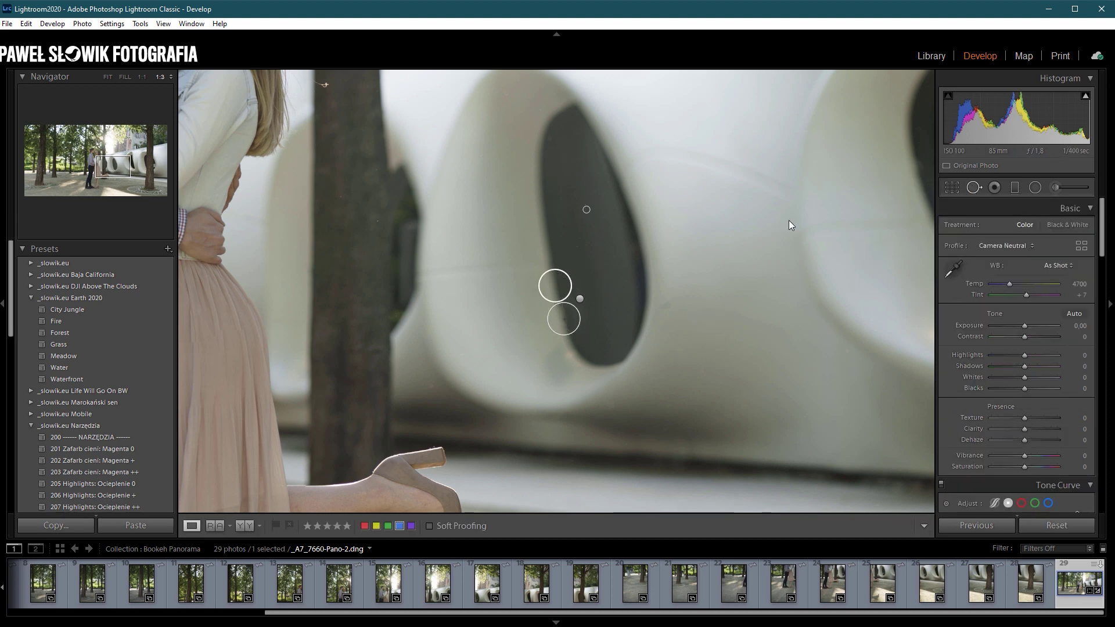
{"action": "left_click", "coordinate": [788, 224]}
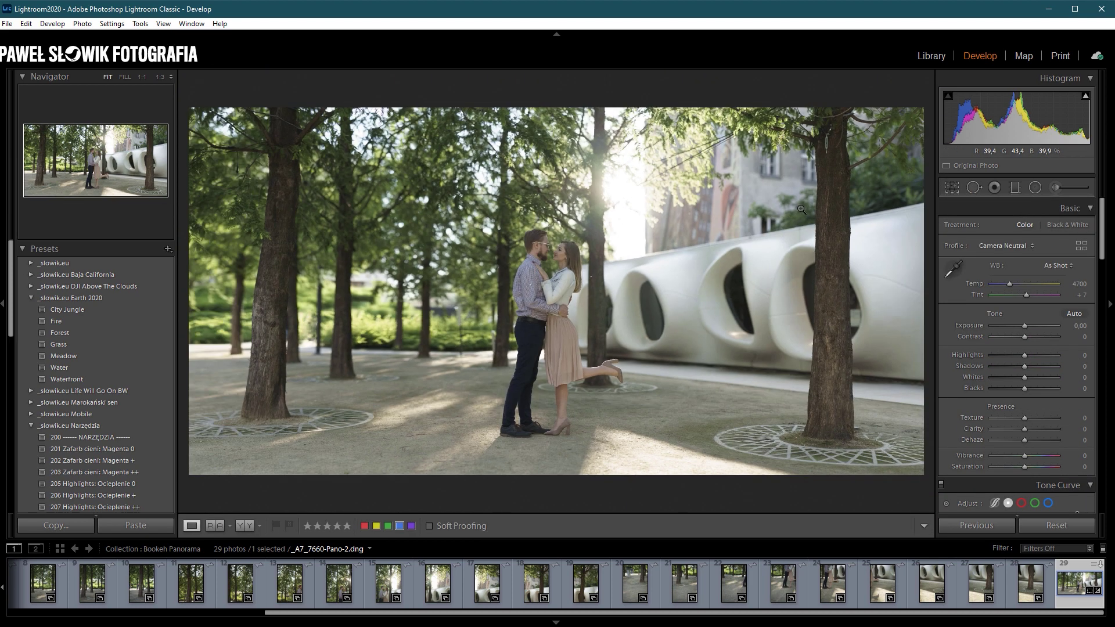
Heal the blemish on the white wall just below the retouched oval window with a size 30 brush
{"action": "left_click", "coordinate": [645, 353]}
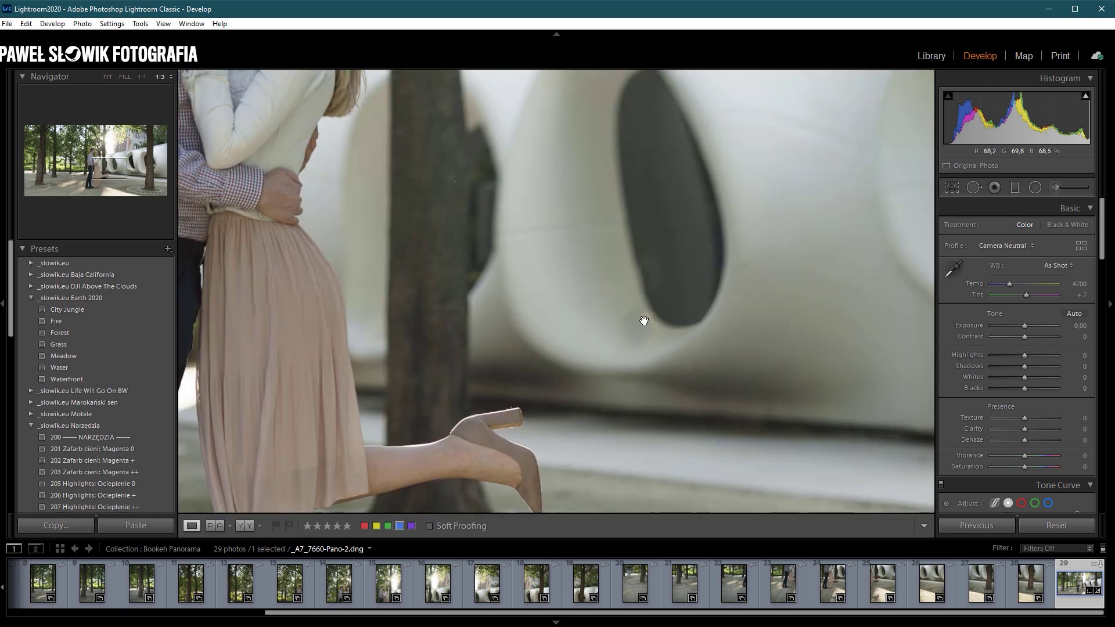
{"action": "left_click", "coordinate": [974, 187]}
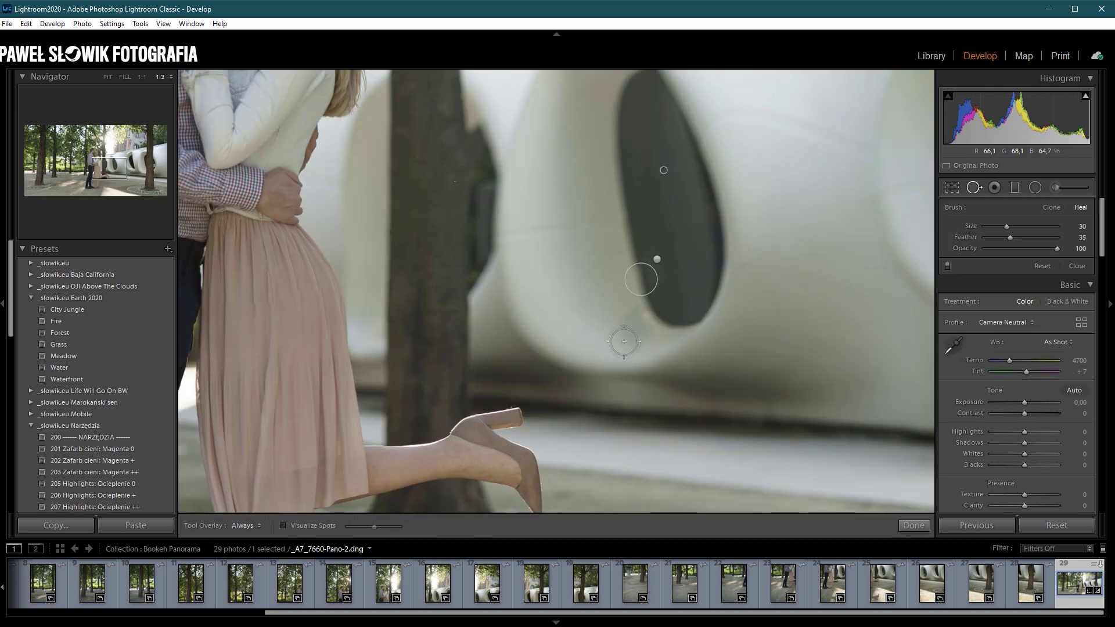
{"action": "mouse_move", "coordinate": [642, 336]}
{"action": "left_mouse_down"}
{"action": "mouse_move", "coordinate": [632, 323]}
{"action": "mouse_move", "coordinate": [634, 341]}
{"action": "left_mouse_up"}
{"action": "left_click", "coordinate": [974, 187]}
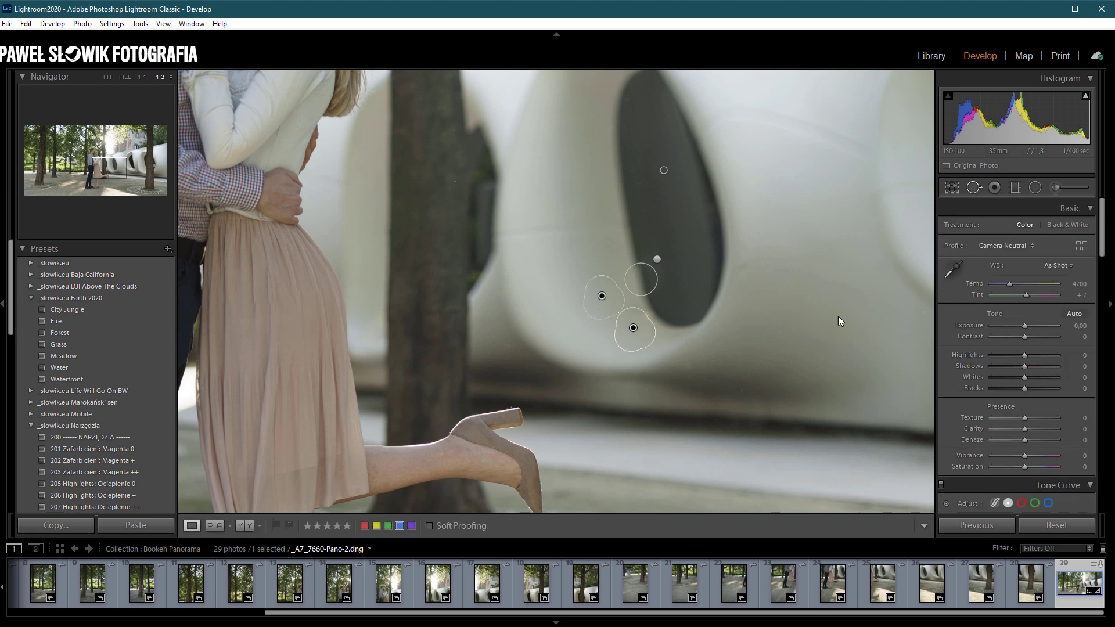
{"action": "left_click", "coordinate": [738, 328]}
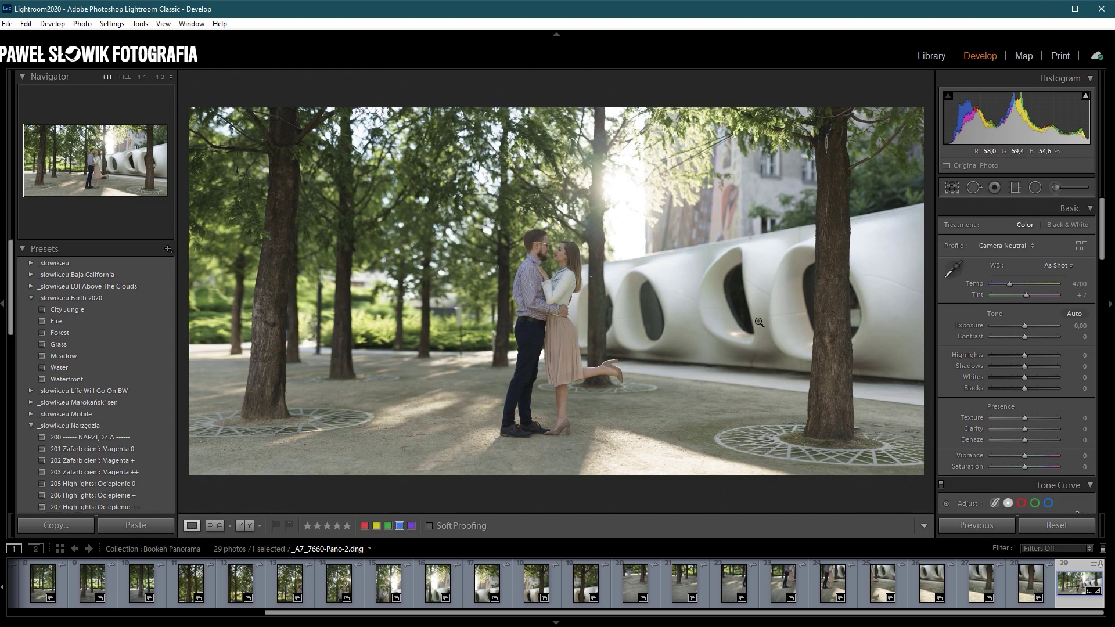
Heal the bright rectangle in the window behind the large foreground tree with a size 26 brush, sampling the other oval window, and check the result
{"action": "left_click", "coordinate": [865, 318]}
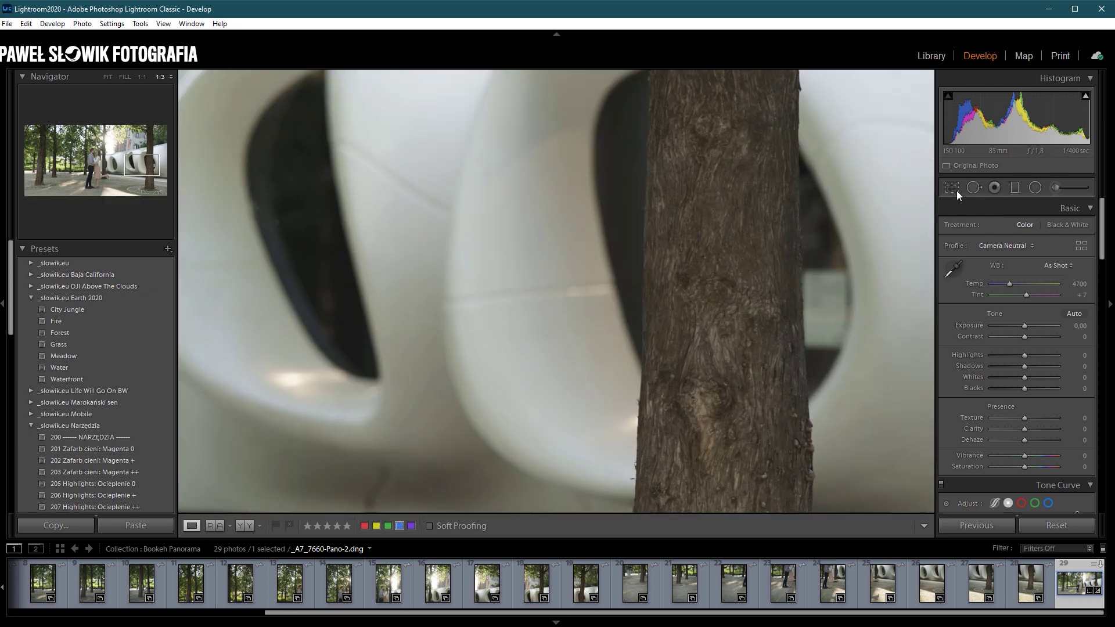
{"action": "left_click", "coordinate": [973, 187]}
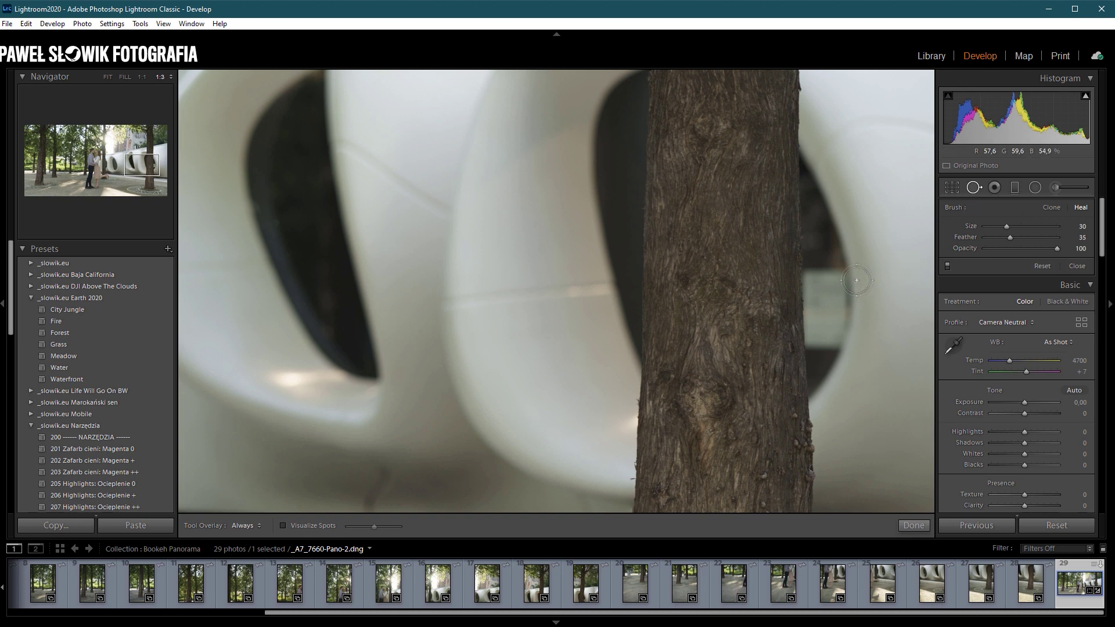
{"action": "scroll", "coordinate": [815, 268], "scroll_direction": "down", "scroll_amount": 3}
{"action": "left_click_drag", "start_coordinate": [844, 274], "coordinate": [836, 355]}
{"action": "mouse_move", "coordinate": [832, 270]}
{"action": "left_mouse_down"}
{"action": "mouse_move", "coordinate": [819, 349]}
{"action": "mouse_move", "coordinate": [816, 267]}
{"action": "mouse_move", "coordinate": [821, 316]}
{"action": "mouse_move", "coordinate": [832, 288]}
{"action": "left_mouse_up"}
{"action": "left_click_drag", "start_coordinate": [826, 331], "coordinate": [826, 325]}
{"action": "key", "text": "z"}
{"action": "mouse_move", "coordinate": [853, 342]}
{"action": "left_mouse_down"}
{"action": "mouse_move", "coordinate": [645, 319]}
{"action": "mouse_move", "coordinate": [673, 326]}
{"action": "mouse_move", "coordinate": [660, 325]}
{"action": "left_mouse_up"}
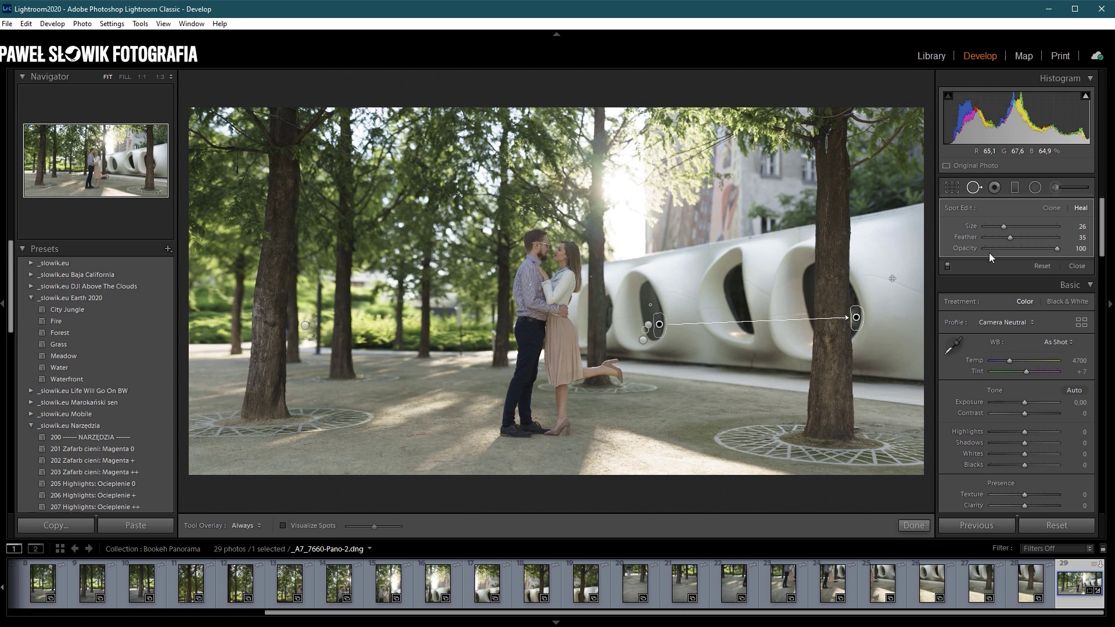
{"action": "left_click", "coordinate": [981, 188]}
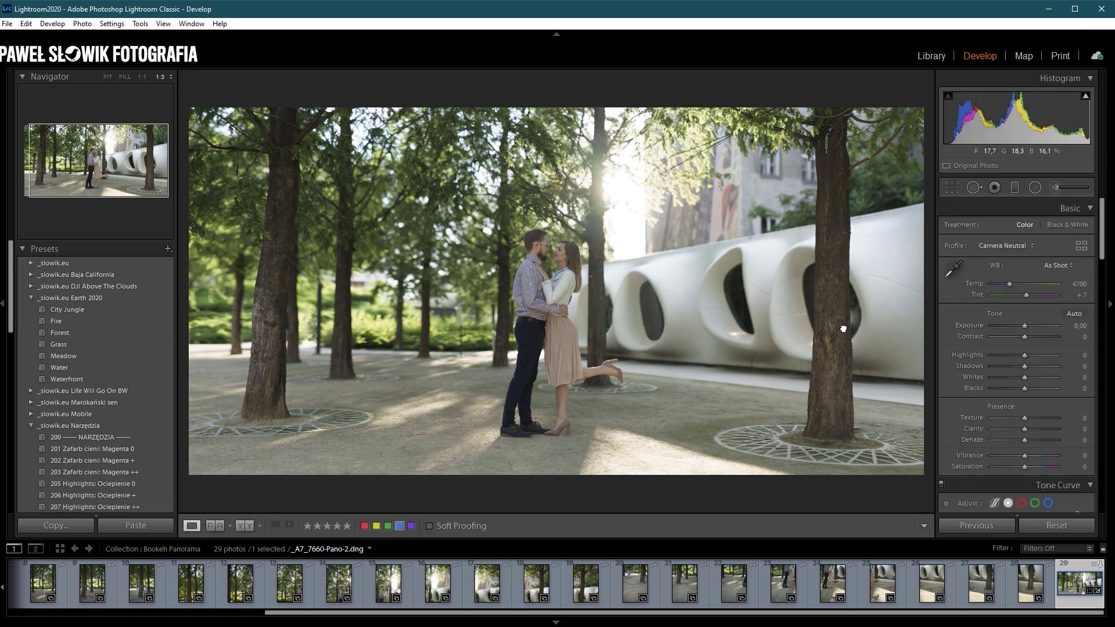
{"action": "left_click", "coordinate": [845, 324]}
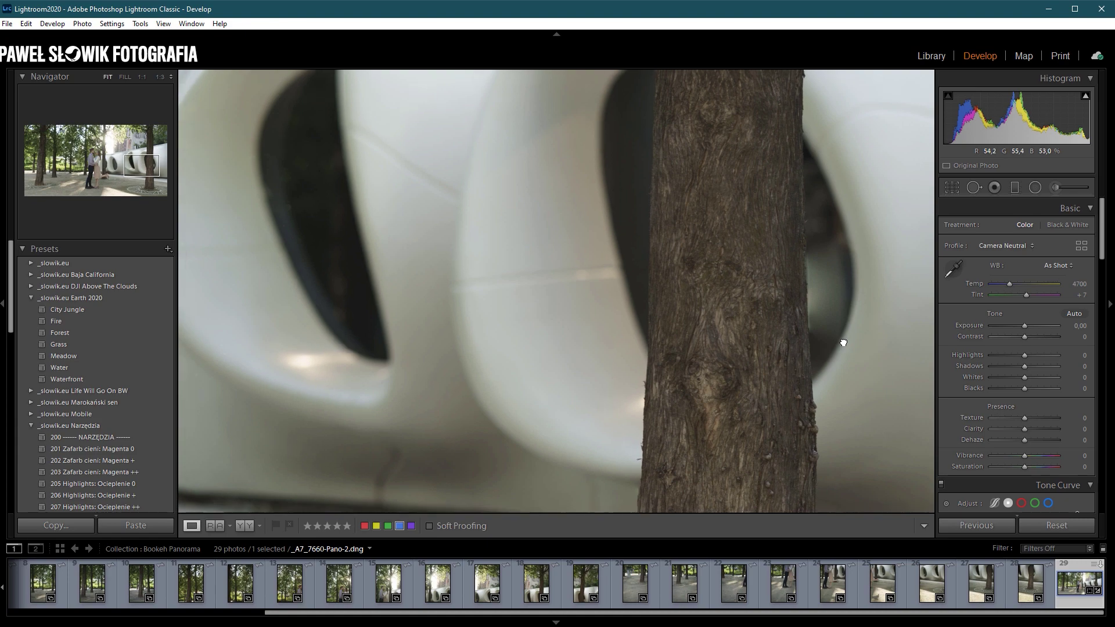
{"action": "left_click", "coordinate": [844, 341]}
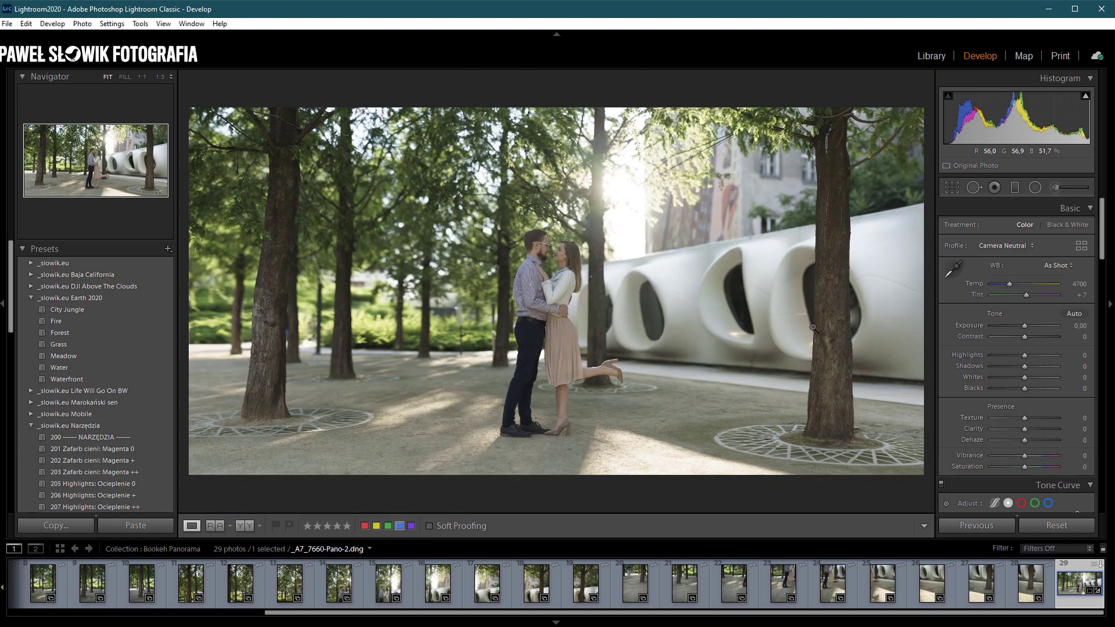
Heal the strip where the large foreground tree meets the oval window with a size 32 brush, sampling the trunk edge behind the woman
{"action": "left_click", "coordinate": [854, 316]}
{"action": "key", "text": "q"}
{"action": "scroll", "coordinate": [842, 286], "scroll_direction": "up", "scroll_amount": 3}
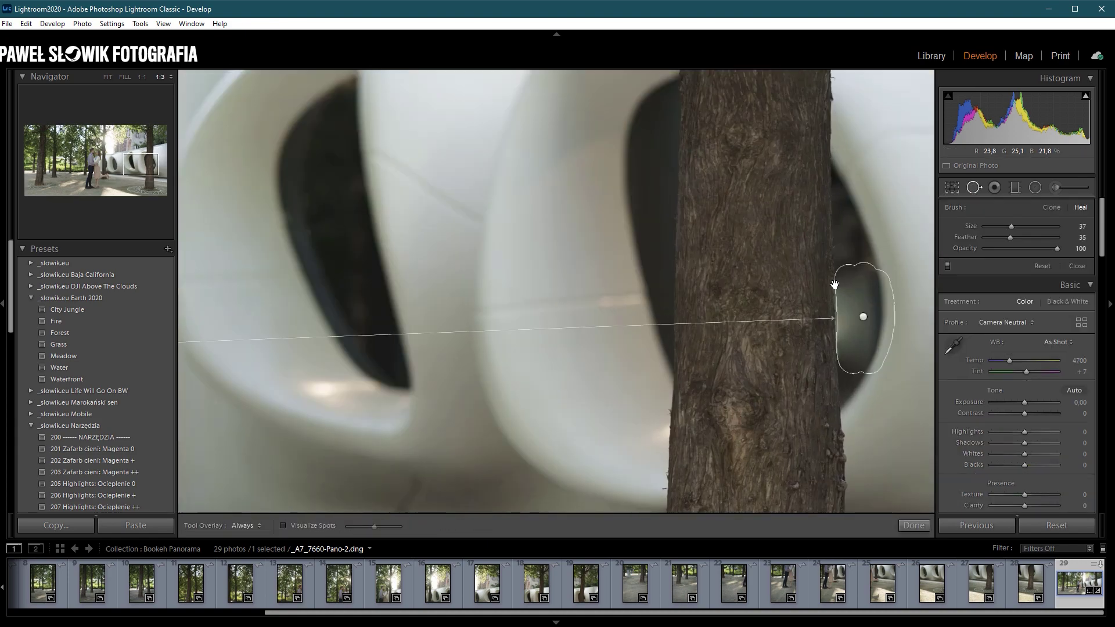
{"action": "scroll", "coordinate": [832, 283], "scroll_direction": "down", "scroll_amount": 2}
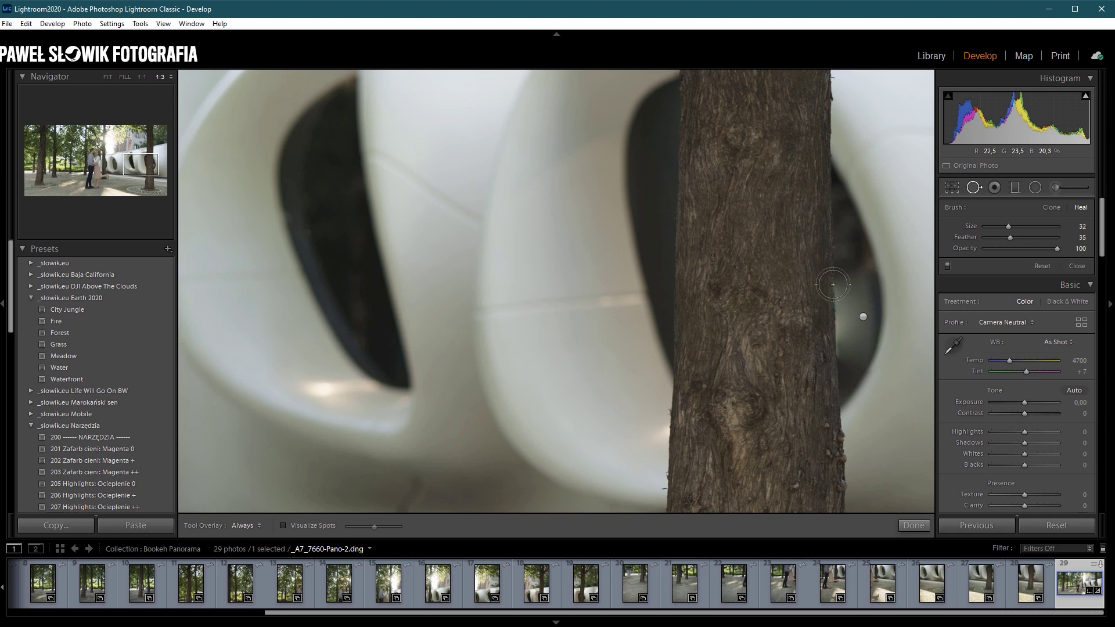
{"action": "mouse_move", "coordinate": [833, 284]}
{"action": "left_mouse_down"}
{"action": "mouse_move", "coordinate": [840, 363]}
{"action": "mouse_move", "coordinate": [858, 318]}
{"action": "mouse_move", "coordinate": [836, 279]}
{"action": "mouse_move", "coordinate": [839, 288]}
{"action": "left_mouse_up"}
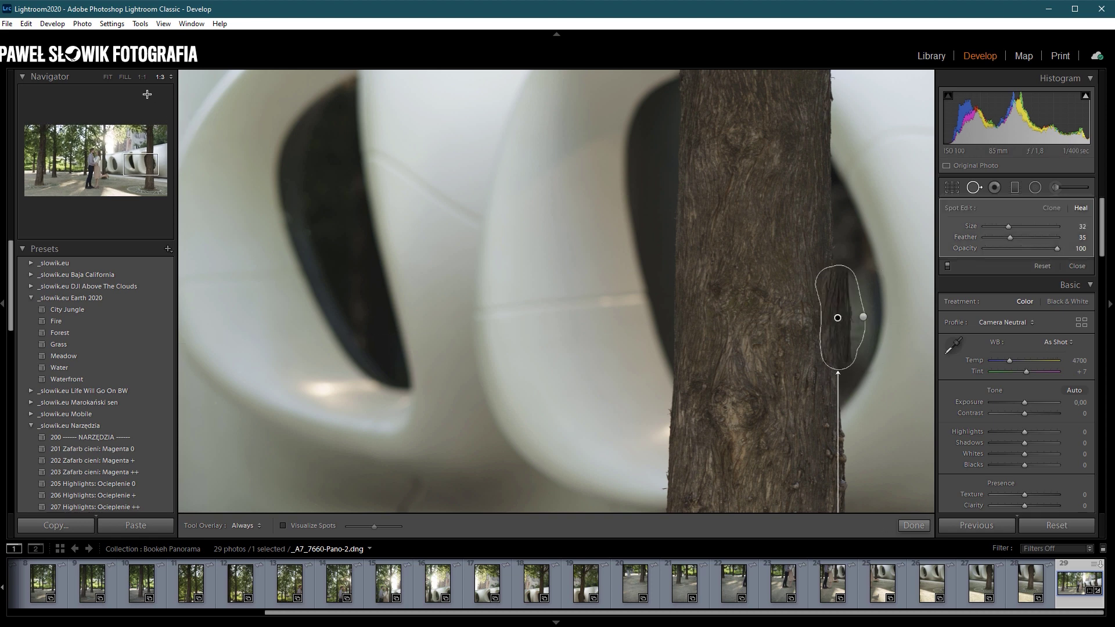
{"action": "key", "text": "z"}
{"action": "mouse_move", "coordinate": [851, 413]}
{"action": "left_mouse_down"}
{"action": "mouse_move", "coordinate": [668, 324]}
{"action": "mouse_move", "coordinate": [606, 314]}
{"action": "left_mouse_up"}
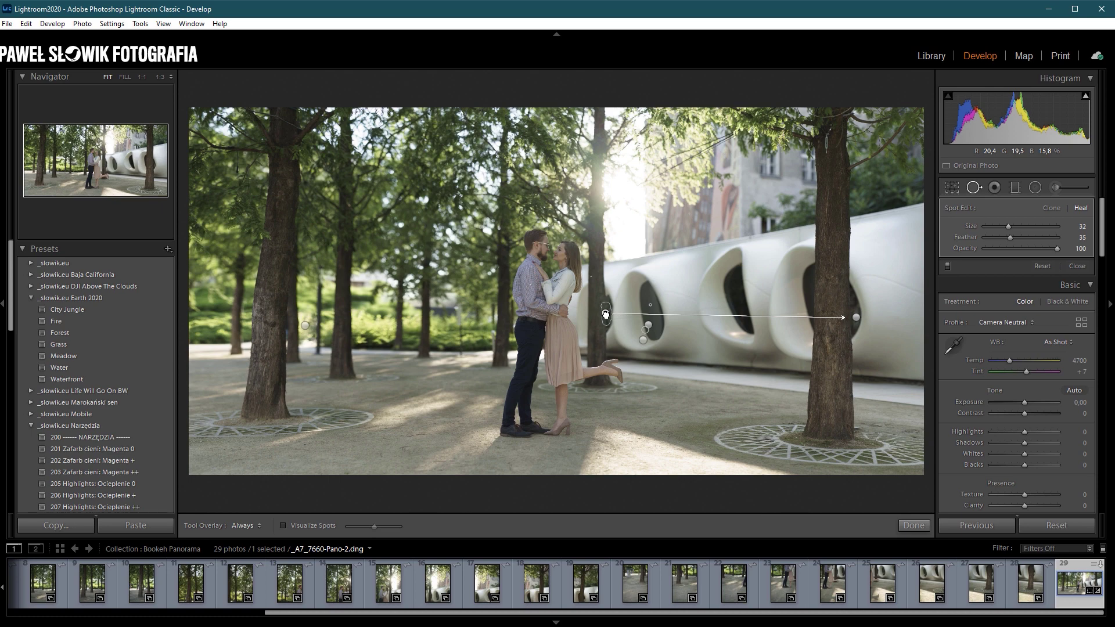
{"action": "left_click", "coordinate": [974, 187]}
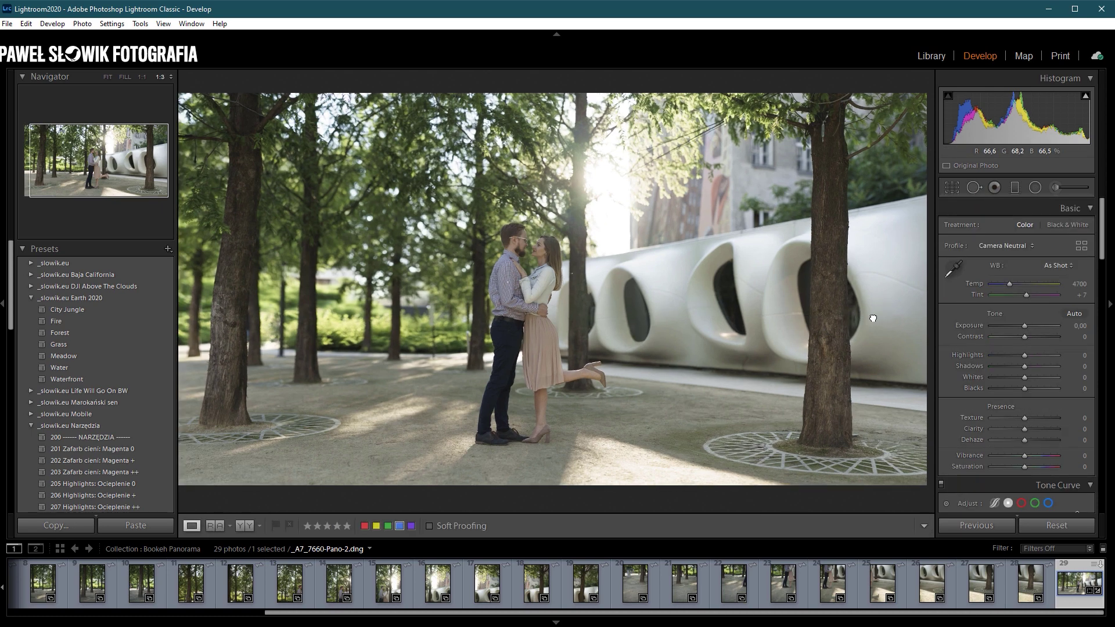
Heal the remaining lighter patch in the window behind the large foreground tree with a size 20 brush, sampling the neighbouring oval window's dark area
{"action": "left_click", "coordinate": [869, 318]}
{"action": "left_click", "coordinate": [974, 187]}
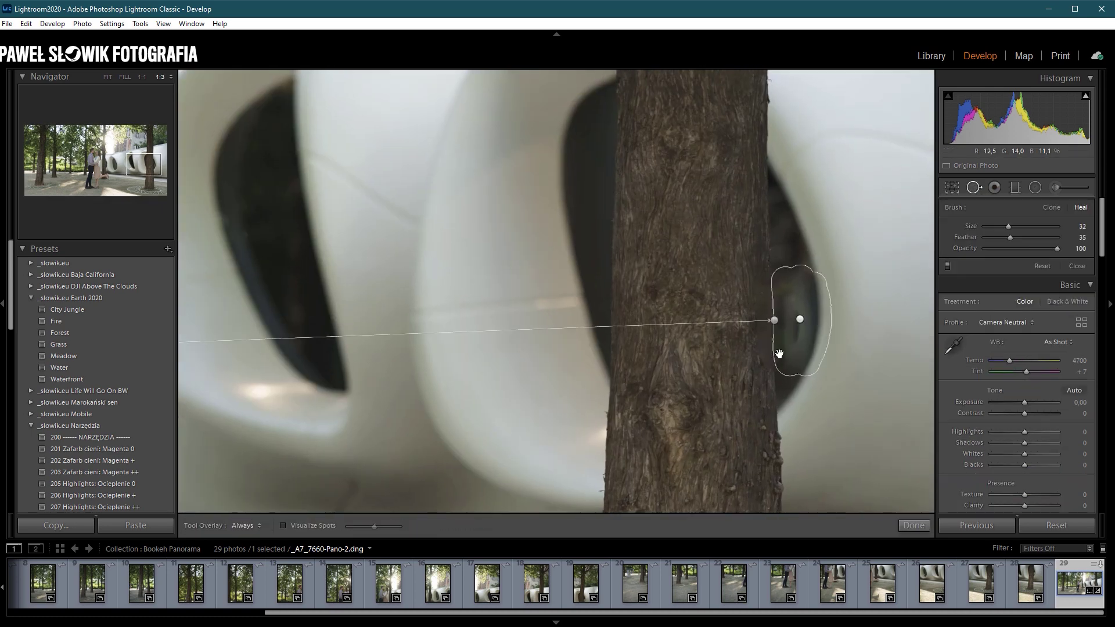
{"action": "mouse_move", "coordinate": [788, 262]}
{"action": "left_mouse_down"}
{"action": "mouse_move", "coordinate": [788, 317]}
{"action": "mouse_move", "coordinate": [802, 287]}
{"action": "mouse_move", "coordinate": [797, 256]}
{"action": "mouse_move", "coordinate": [797, 328]}
{"action": "mouse_move", "coordinate": [795, 302]}
{"action": "left_mouse_up"}
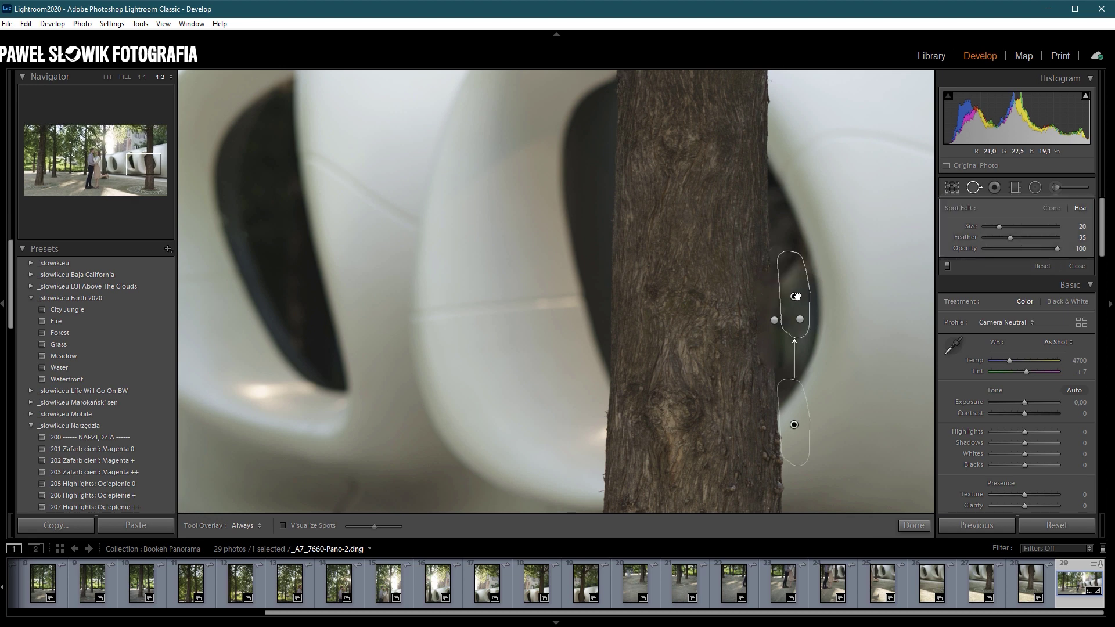
{"action": "mouse_move", "coordinate": [805, 425]}
{"action": "left_mouse_down"}
{"action": "mouse_move", "coordinate": [796, 319]}
{"action": "mouse_move", "coordinate": [268, 251]}
{"action": "mouse_move", "coordinate": [277, 231]}
{"action": "left_mouse_up"}
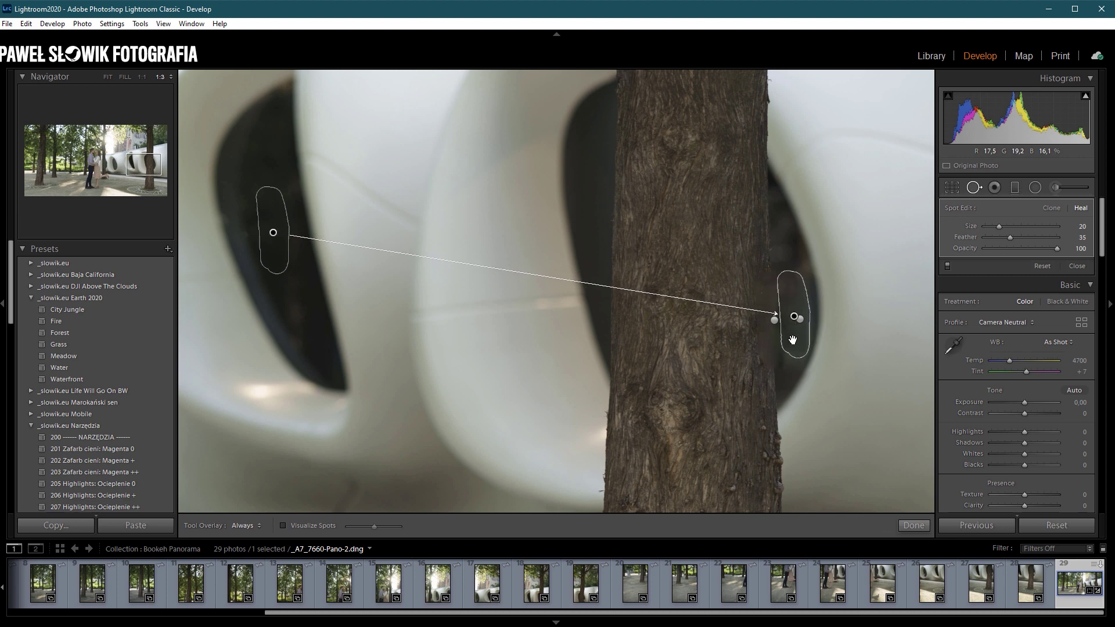
{"action": "key", "text": "ctrl+z"}
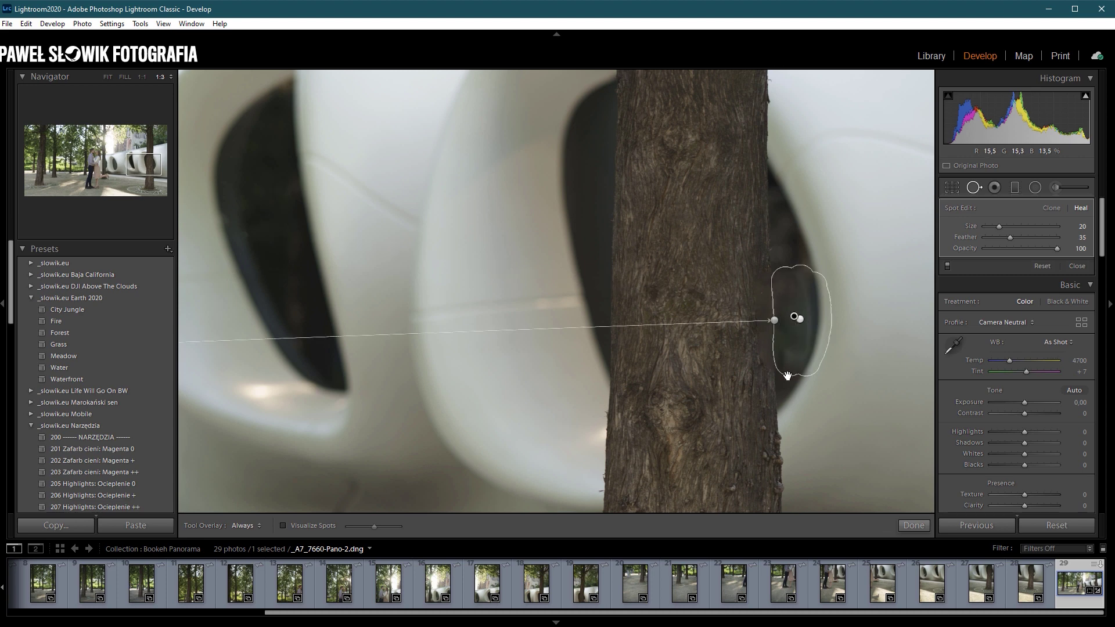
Heal the lower part of that window with a size 18 brush, sampling the neighbouring oval window, and check the whole photo
{"action": "mouse_move", "coordinate": [787, 380]}
{"action": "left_mouse_down"}
{"action": "mouse_move", "coordinate": [799, 354]}
{"action": "mouse_move", "coordinate": [791, 361]}
{"action": "mouse_move", "coordinate": [788, 365]}
{"action": "left_mouse_up"}
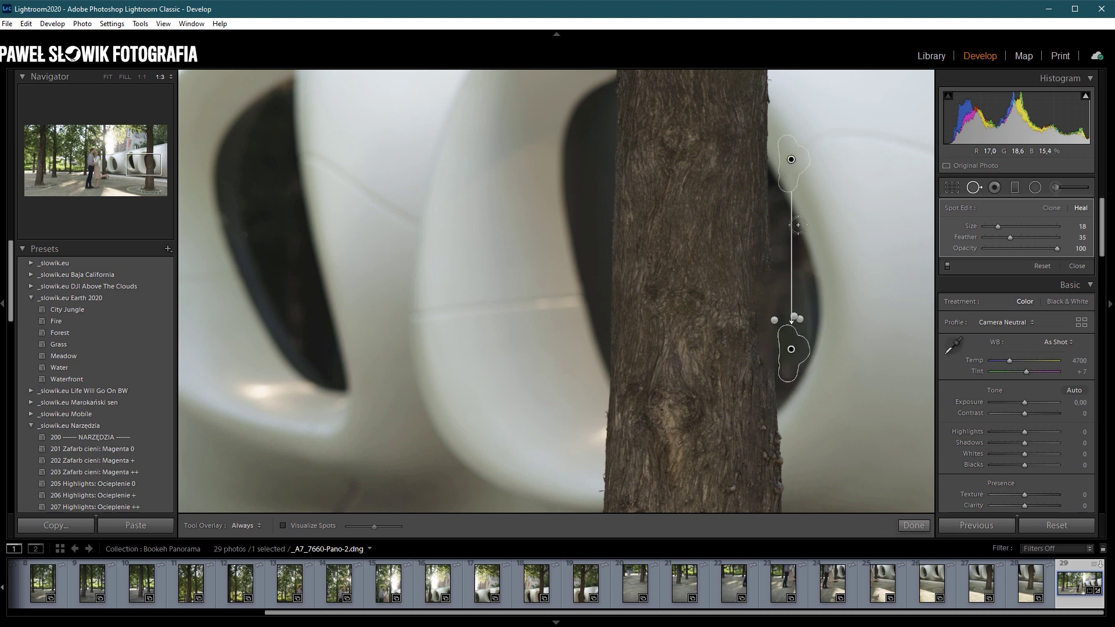
{"action": "mouse_move", "coordinate": [789, 177]}
{"action": "left_mouse_down"}
{"action": "mouse_move", "coordinate": [472, 232]}
{"action": "mouse_move", "coordinate": [271, 223]}
{"action": "left_mouse_up"}
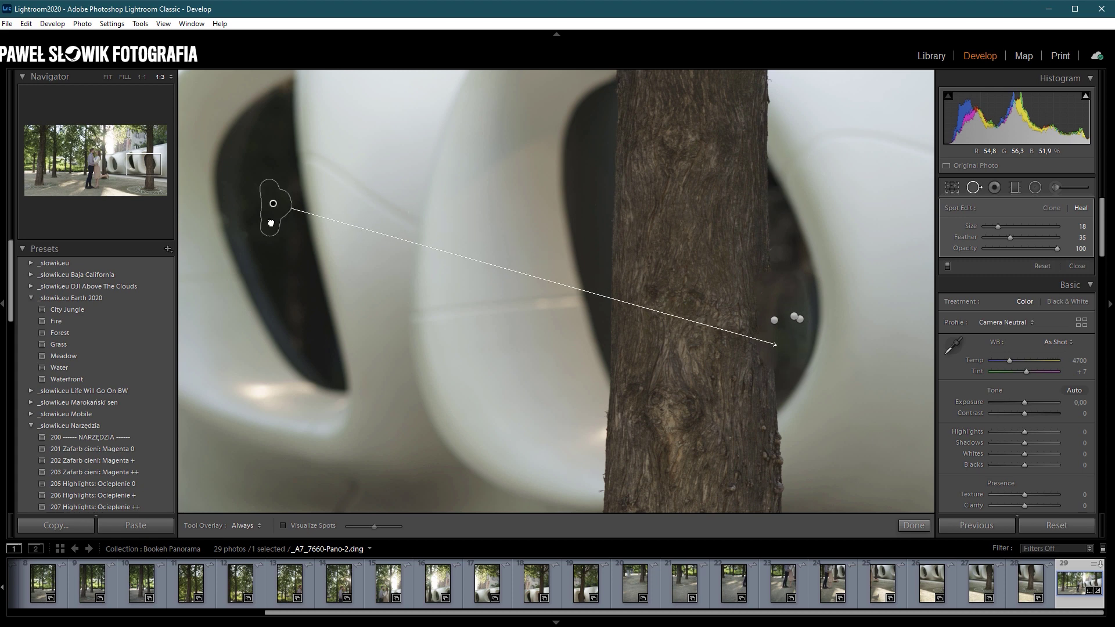
{"action": "left_click", "coordinate": [977, 187]}
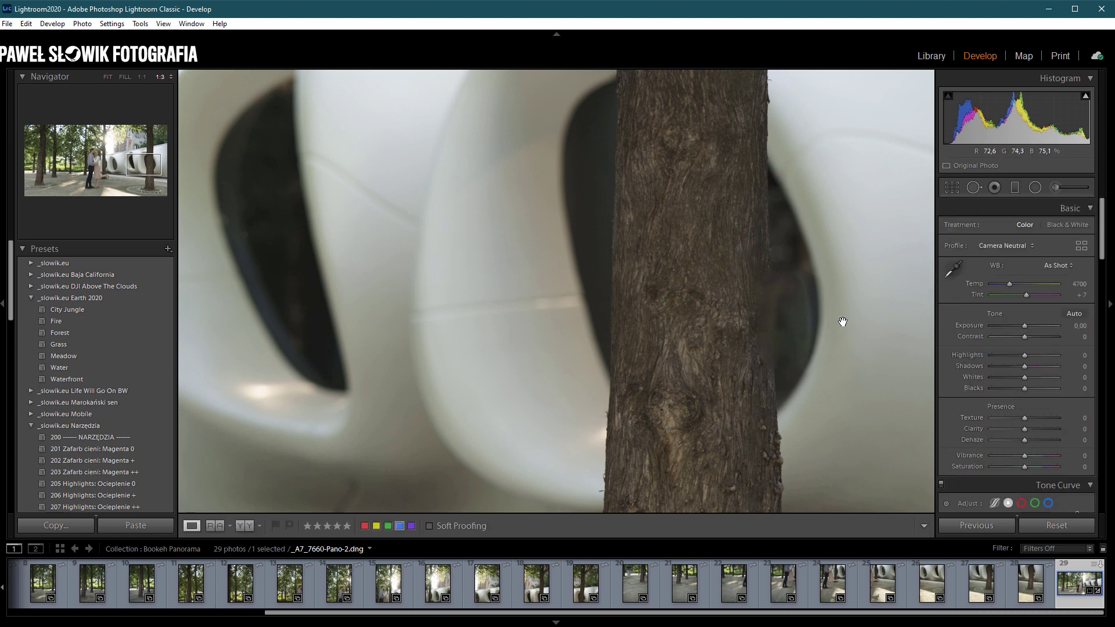
{"action": "left_click", "coordinate": [842, 323]}
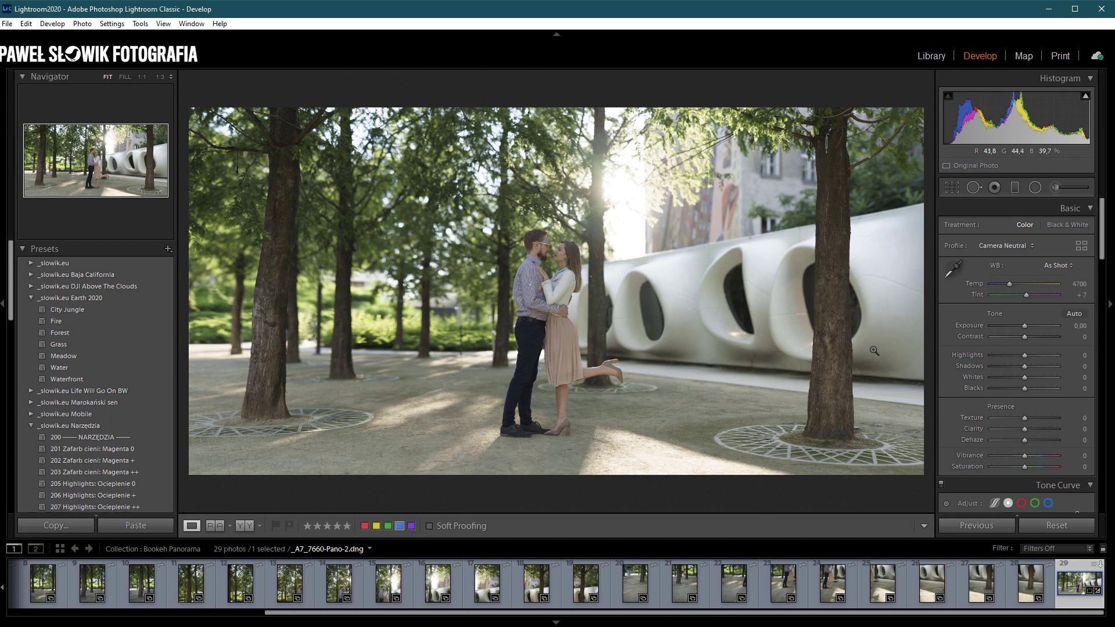
Heal the trunk edge beside the retouched window with a size 18 brush, sampling bark higher on the same trunk
{"action": "left_click", "coordinate": [873, 348]}
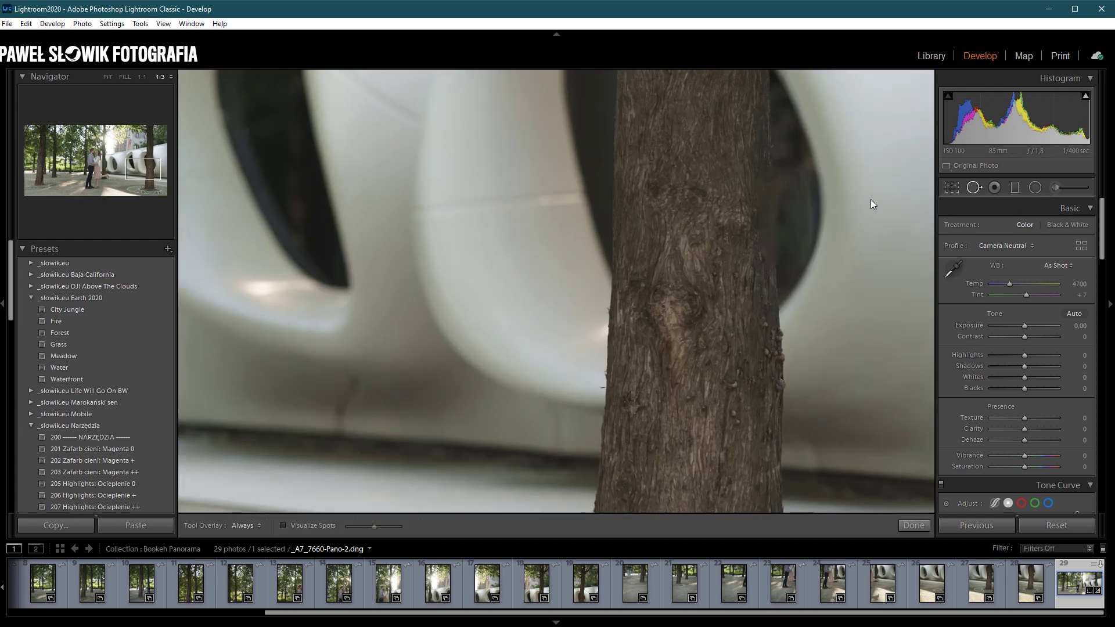
{"action": "left_click", "coordinate": [974, 187]}
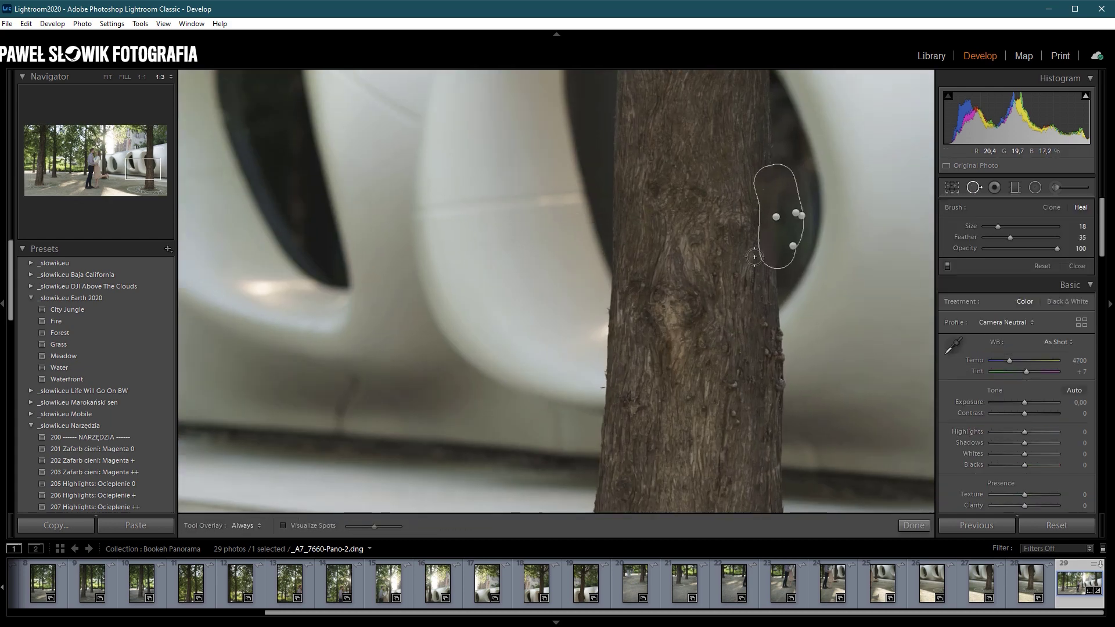
{"action": "mouse_move", "coordinate": [759, 267]}
{"action": "left_mouse_down"}
{"action": "mouse_move", "coordinate": [762, 168]}
{"action": "mouse_move", "coordinate": [762, 279]}
{"action": "left_mouse_up"}
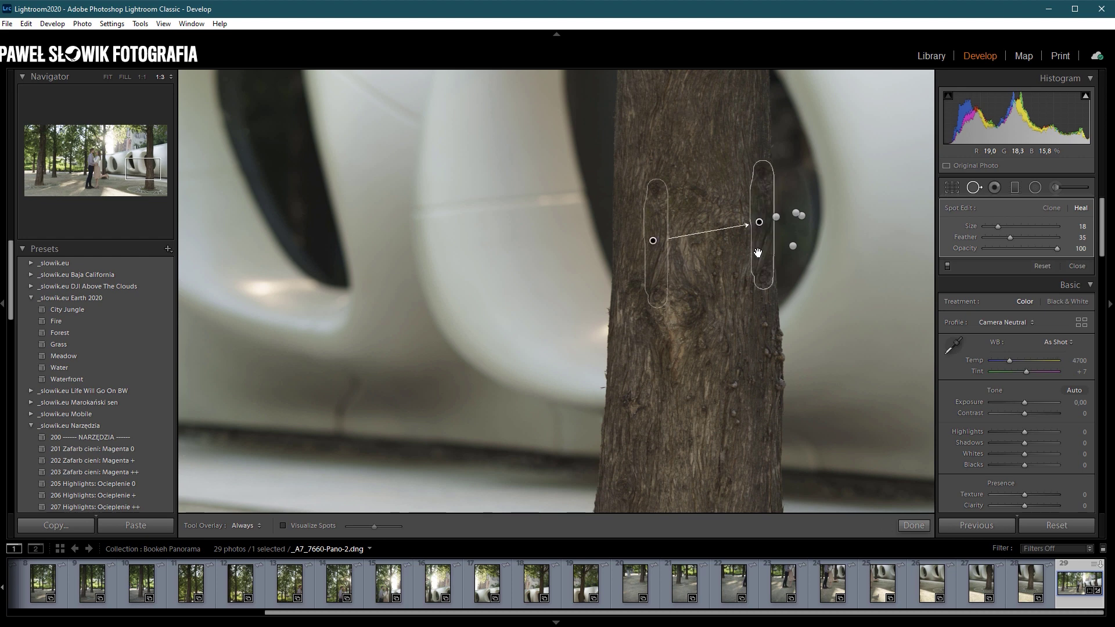
{"action": "left_click_drag", "start_coordinate": [658, 238], "coordinate": [708, 138]}
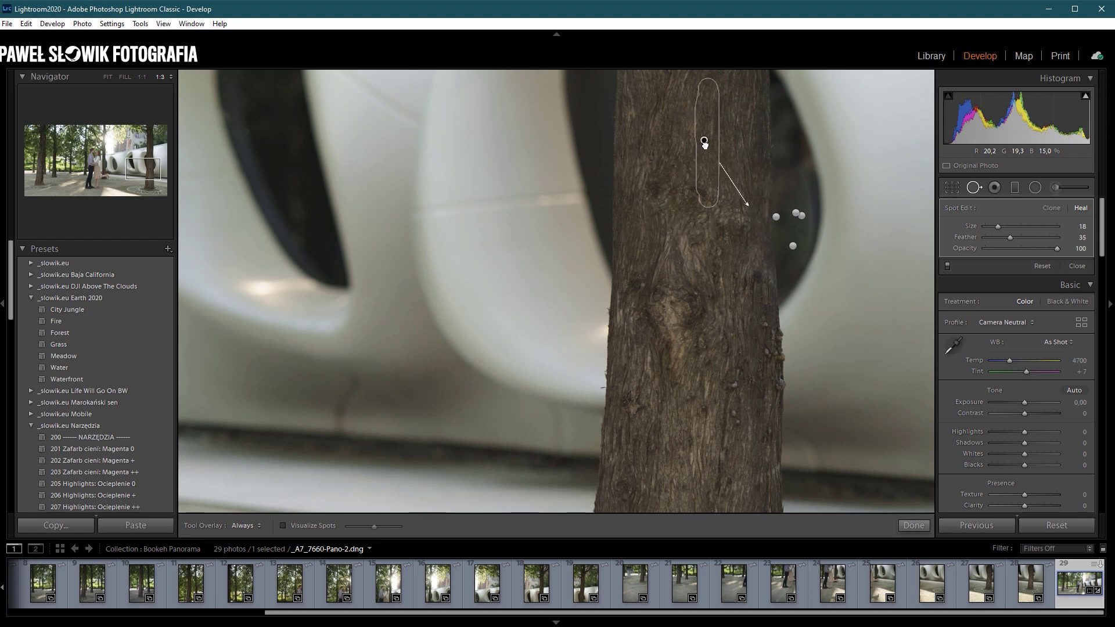
{"action": "left_click", "coordinate": [970, 187]}
{"action": "left_click", "coordinate": [838, 267]}
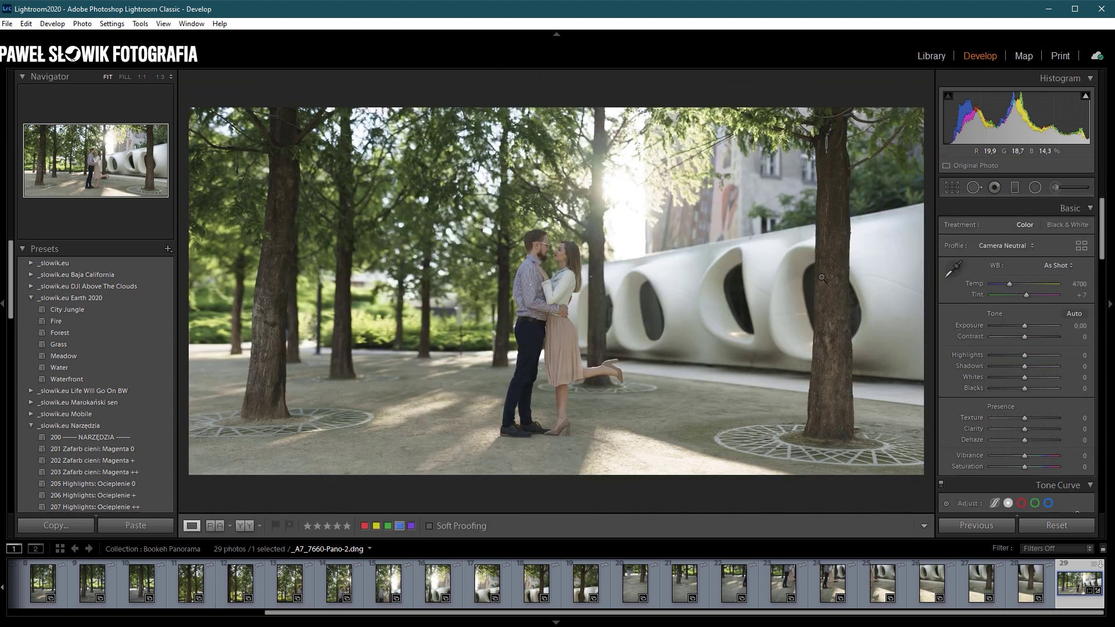
Heal the bright mark near the top of the large foreground trunk with a size 18 brush
{"action": "key", "text": "q"}
{"action": "left_click_drag", "start_coordinate": [829, 131], "coordinate": [826, 158]}
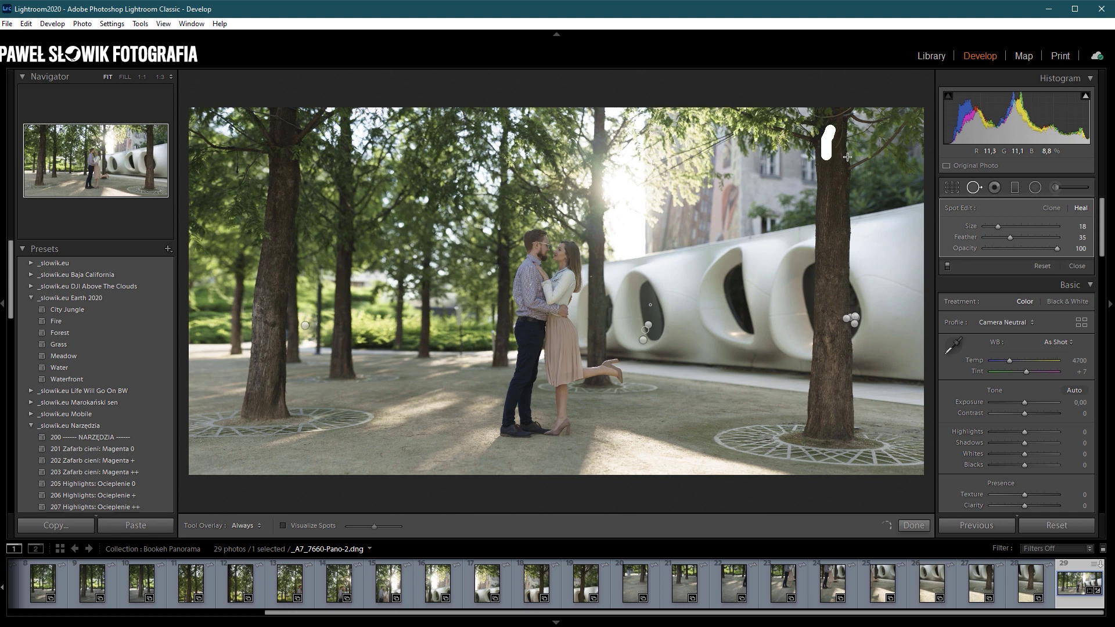
{"action": "left_click", "coordinate": [977, 189]}
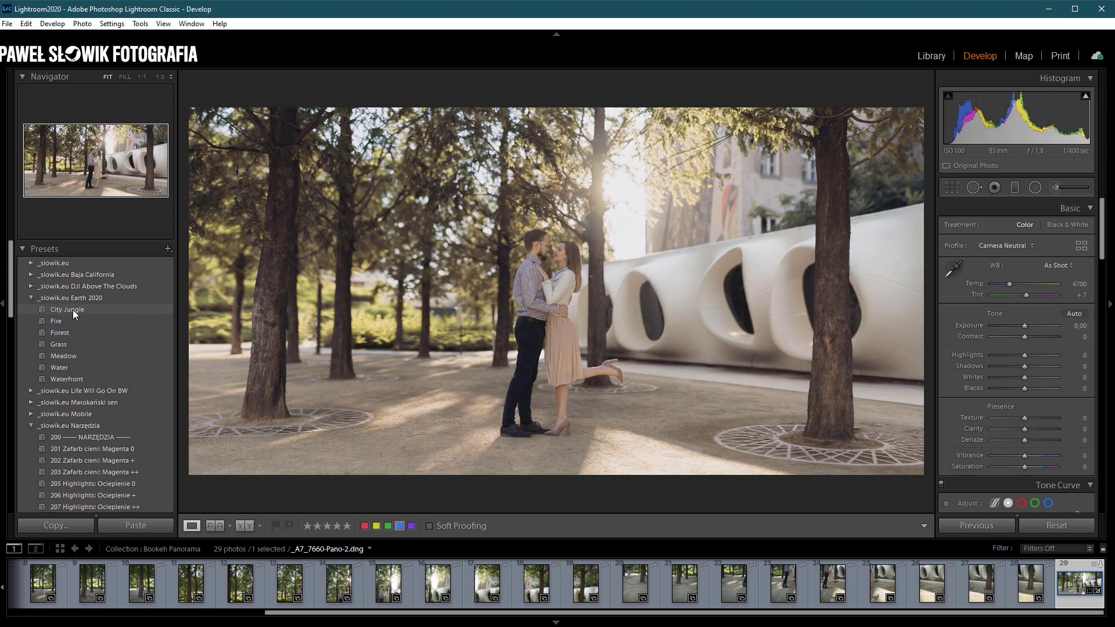
Apply the City Jungle preset from Earth 2020 and heal a spot at the white wall's base with a size 45 brush
{"action": "left_click", "coordinate": [72, 310]}
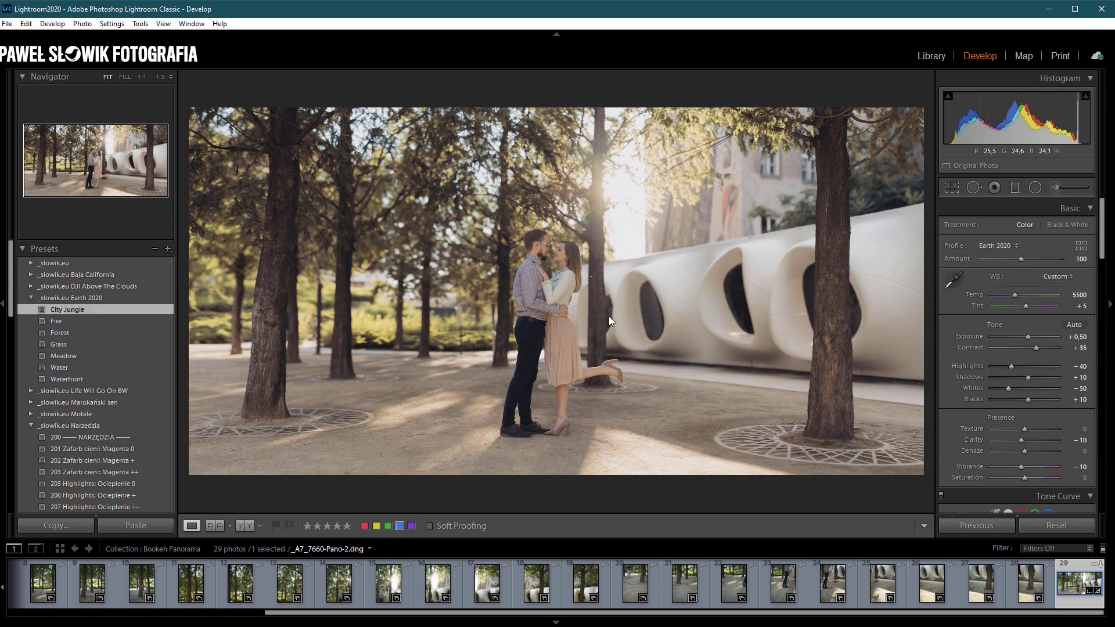
{"action": "left_click", "coordinate": [974, 188]}
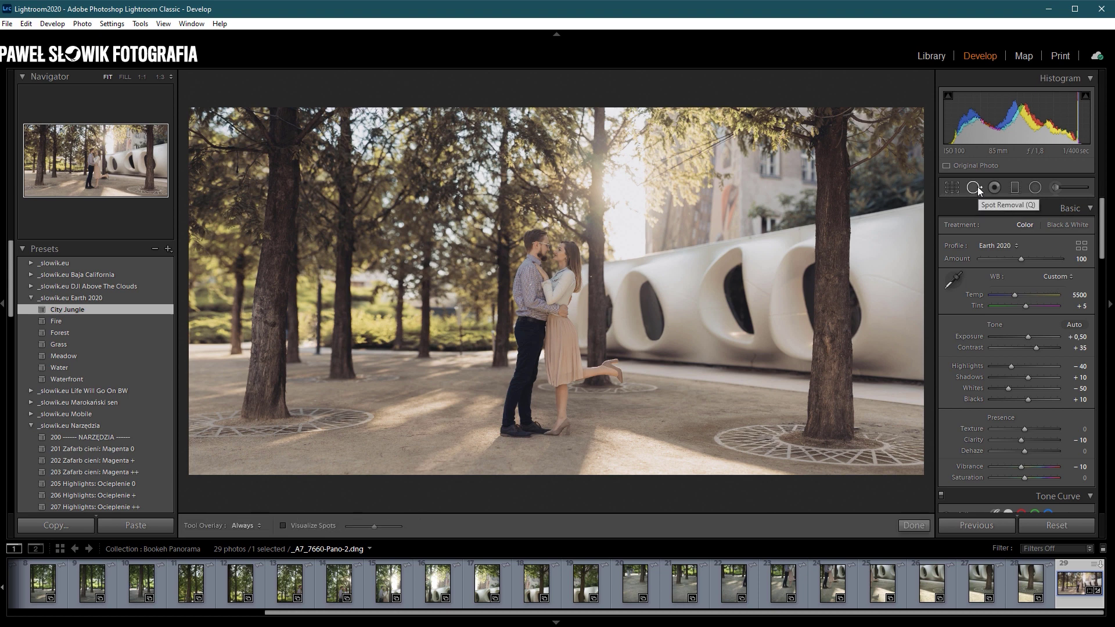
{"action": "left_click", "coordinate": [753, 358]}
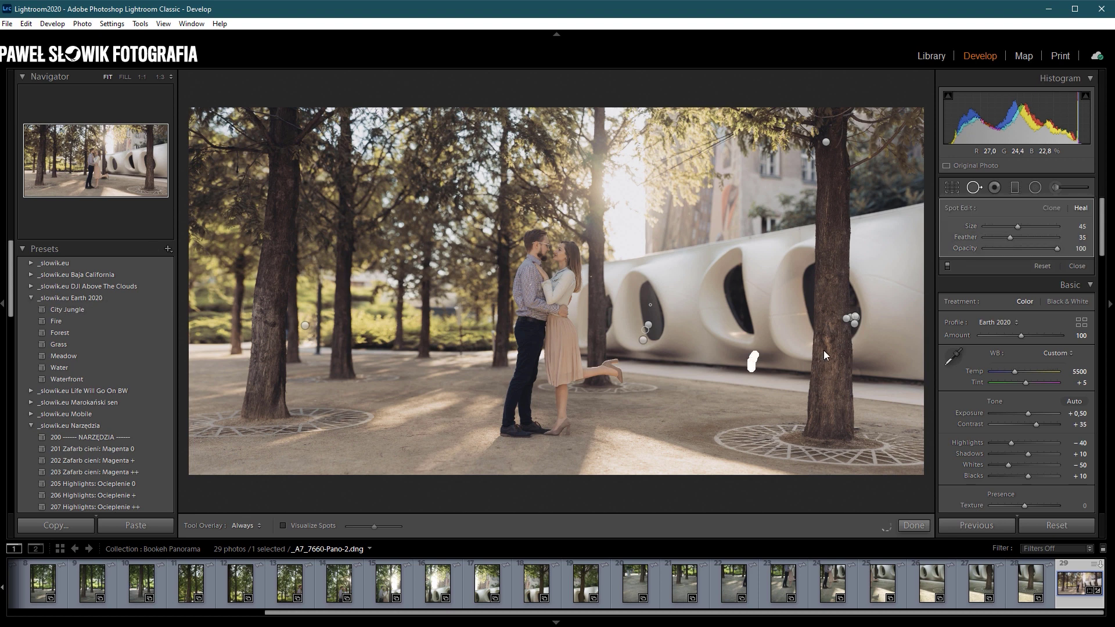
{"action": "key", "text": "q"}
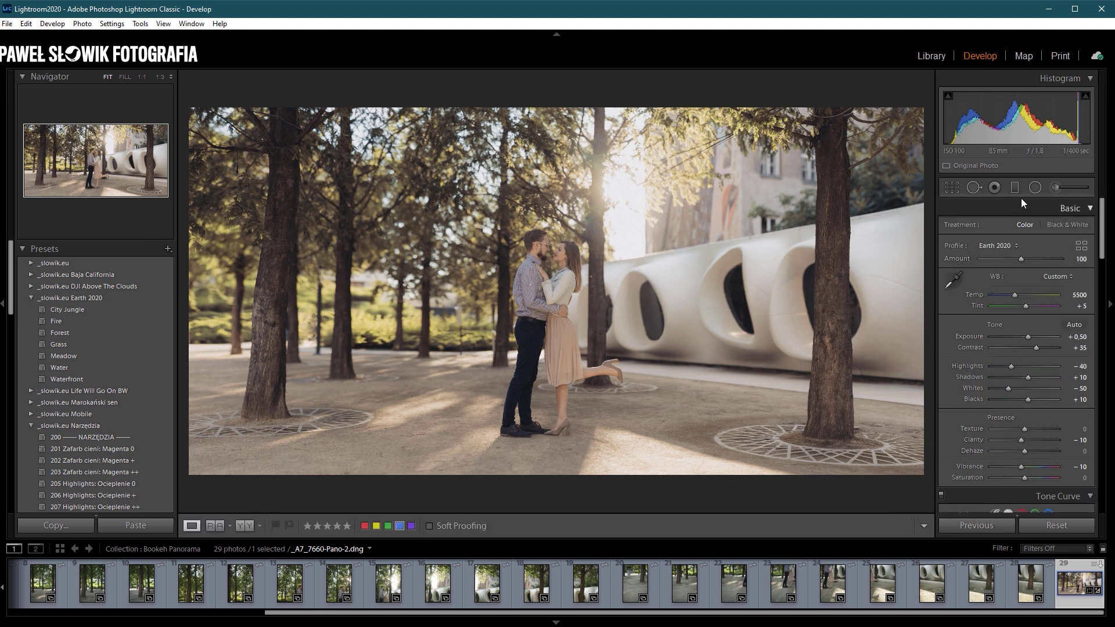
Brighten the couple's upper bodies with a large adjustment brush using the 104 Ekspozycja + effect at 0.30 exposure
{"action": "left_click", "coordinate": [1062, 188]}
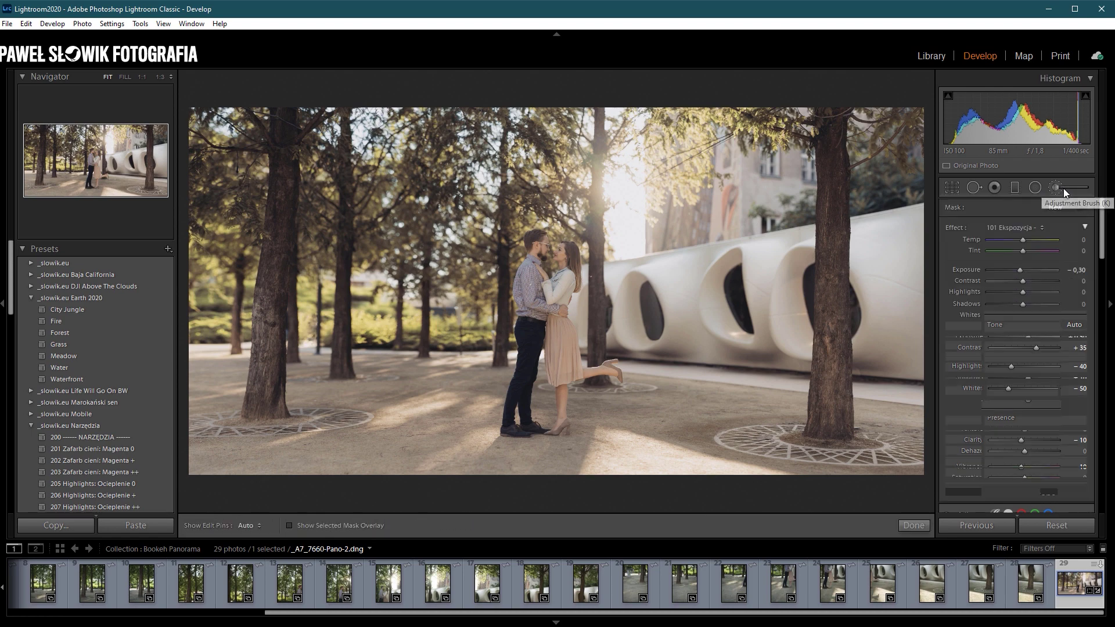
{"action": "left_click", "coordinate": [1019, 227]}
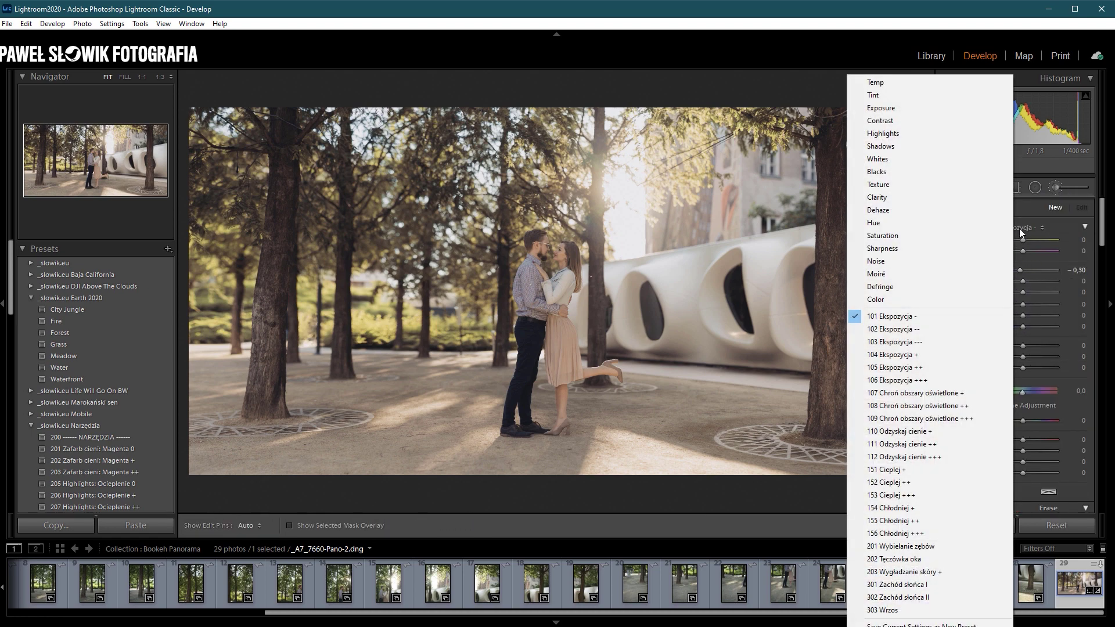
{"action": "left_click", "coordinate": [940, 353]}
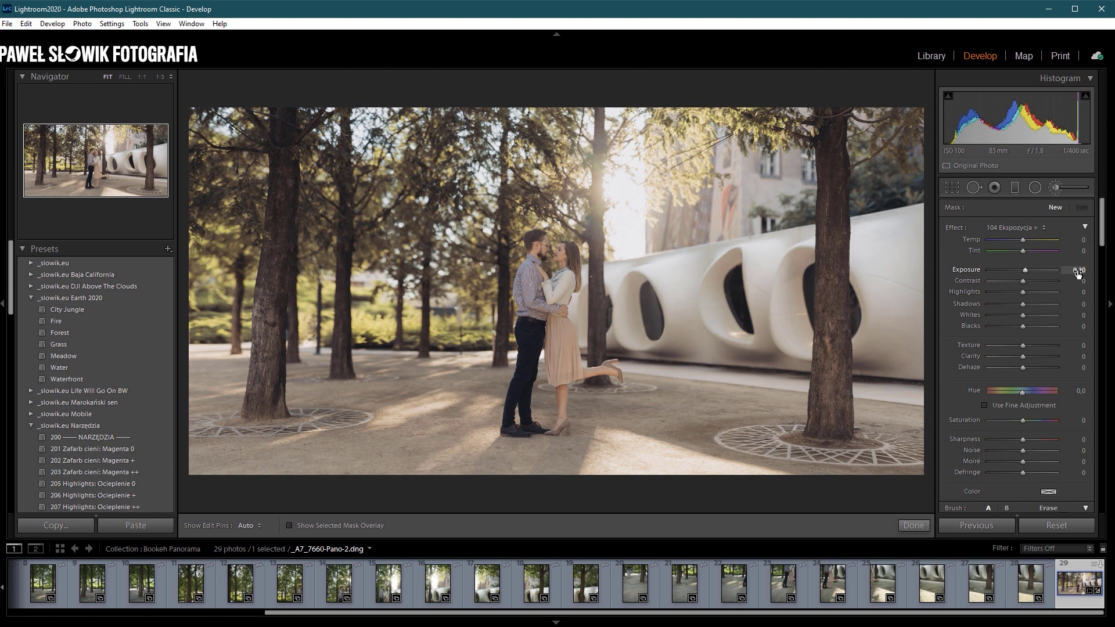
{"action": "scroll", "coordinate": [543, 272], "scroll_direction": "up", "scroll_amount": 3}
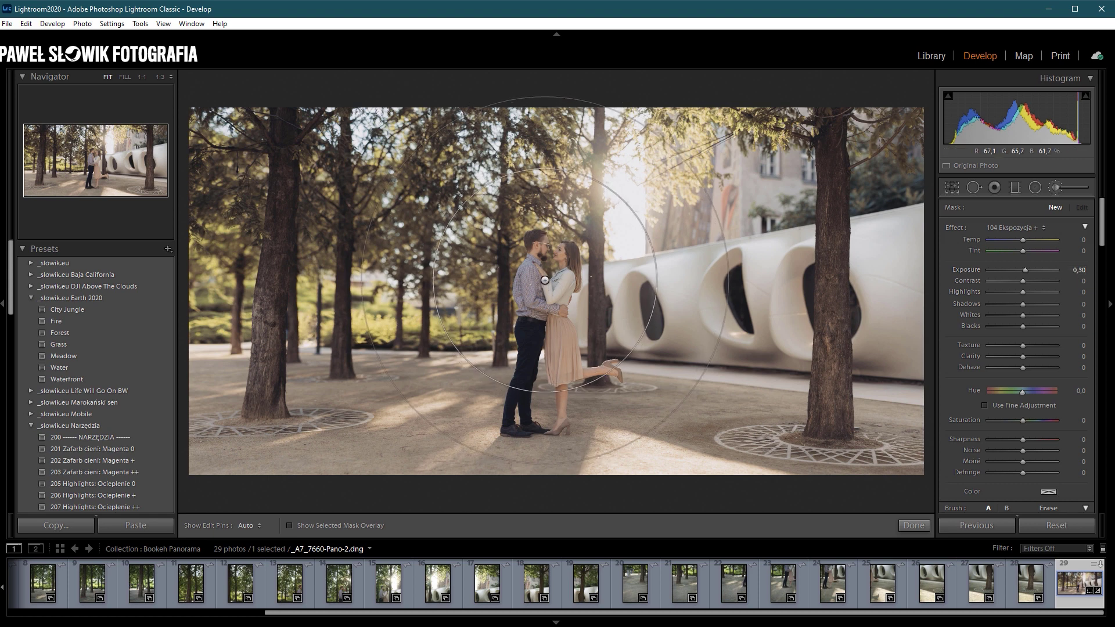
{"action": "scroll", "coordinate": [545, 271], "scroll_direction": "down", "scroll_amount": 3}
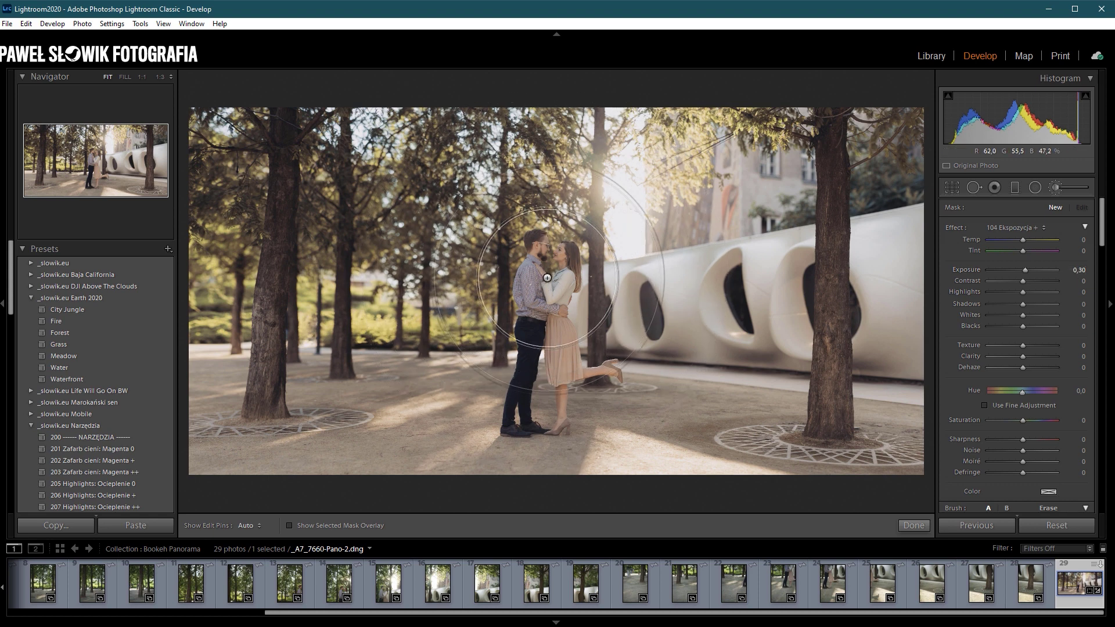
{"action": "key", "text": "h"}
{"action": "mouse_move", "coordinate": [549, 270]}
{"action": "left_mouse_down"}
{"action": "mouse_move", "coordinate": [546, 359]}
{"action": "mouse_move", "coordinate": [544, 276]}
{"action": "left_mouse_up"}
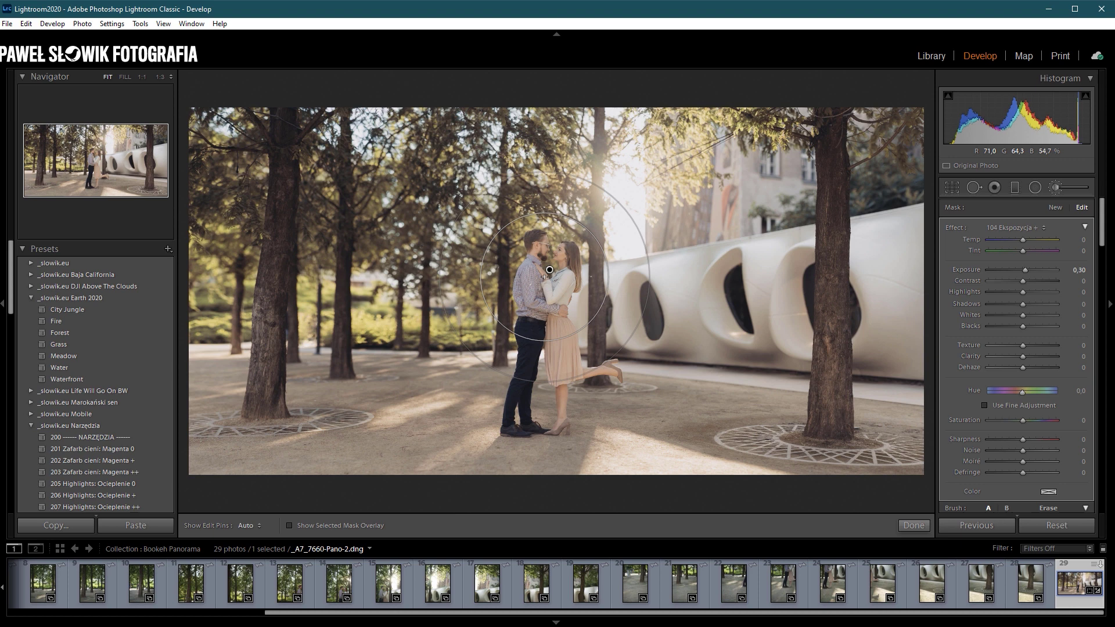
{"action": "left_click", "coordinate": [1056, 188]}
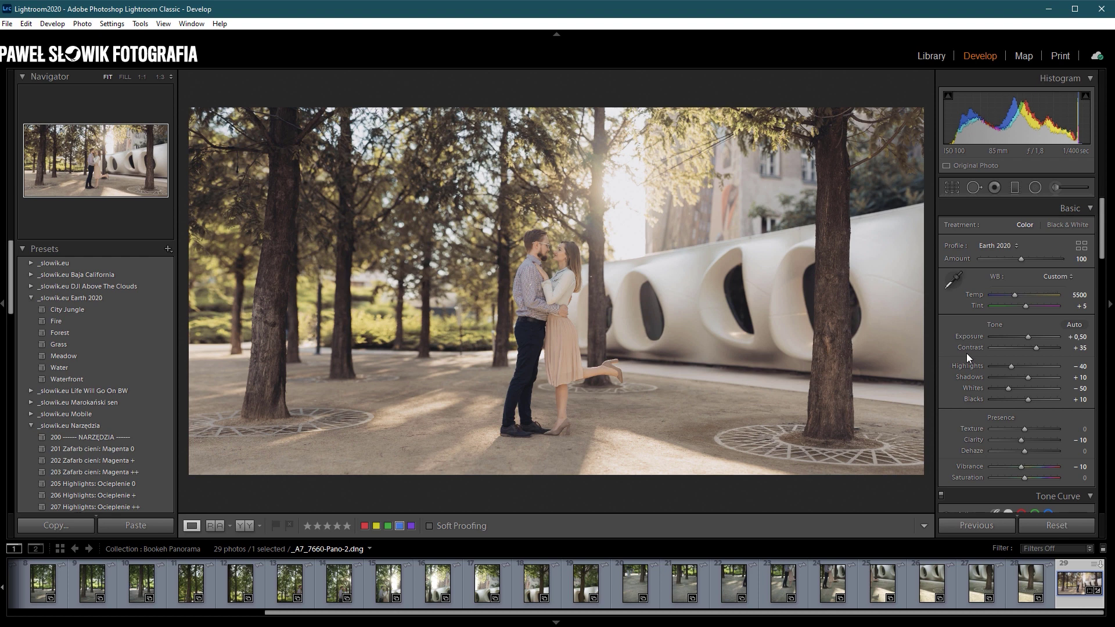
Set the photo's sharpening to amount 85, detail 30 and masking 35
{"action": "scroll", "coordinate": [952, 357], "scroll_direction": "down", "scroll_amount": 10}
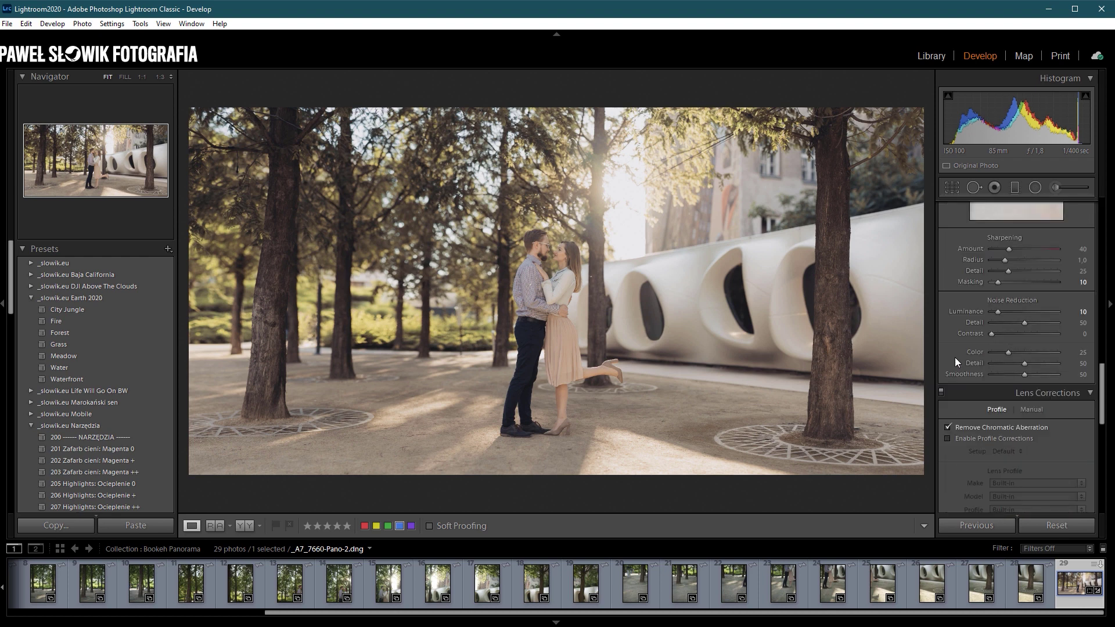
{"action": "left_click", "coordinate": [1075, 250]}
{"action": "left_click", "coordinate": [1075, 273]}
{"action": "type", "text": "30"}
{"action": "left_click", "coordinate": [1071, 283]}
{"action": "left_click_drag", "start_coordinate": [997, 282], "coordinate": [1013, 284]}
Darken the lower part of the photo with a graduated filter using the 101 Ekspozycja - effect at -0.30 exposure
{"action": "left_click", "coordinate": [1015, 188]}
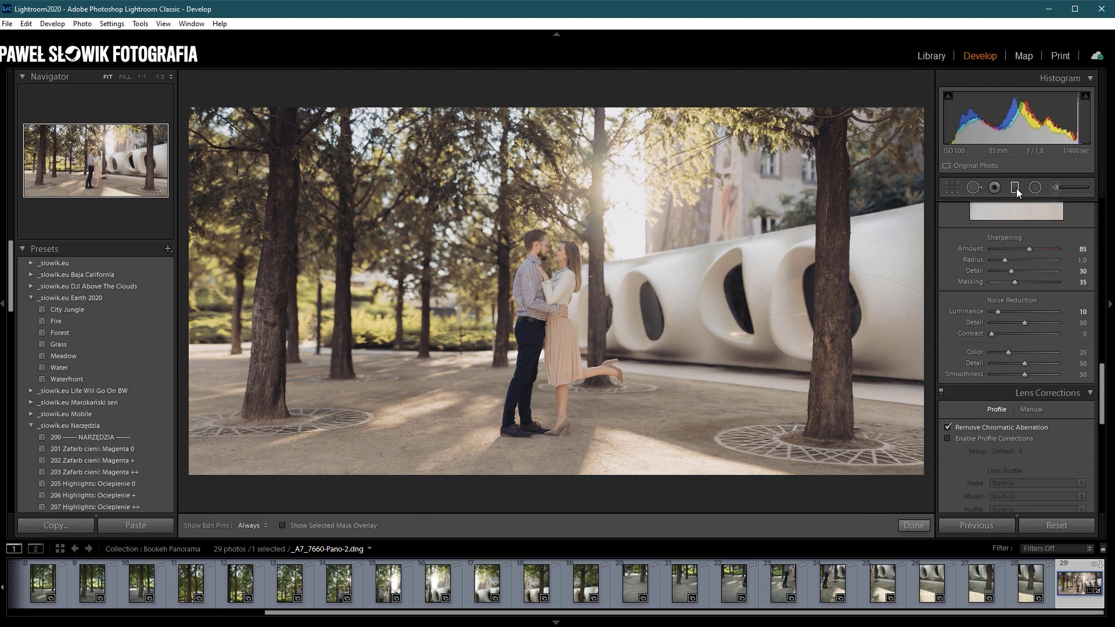
{"action": "left_click", "coordinate": [1031, 226]}
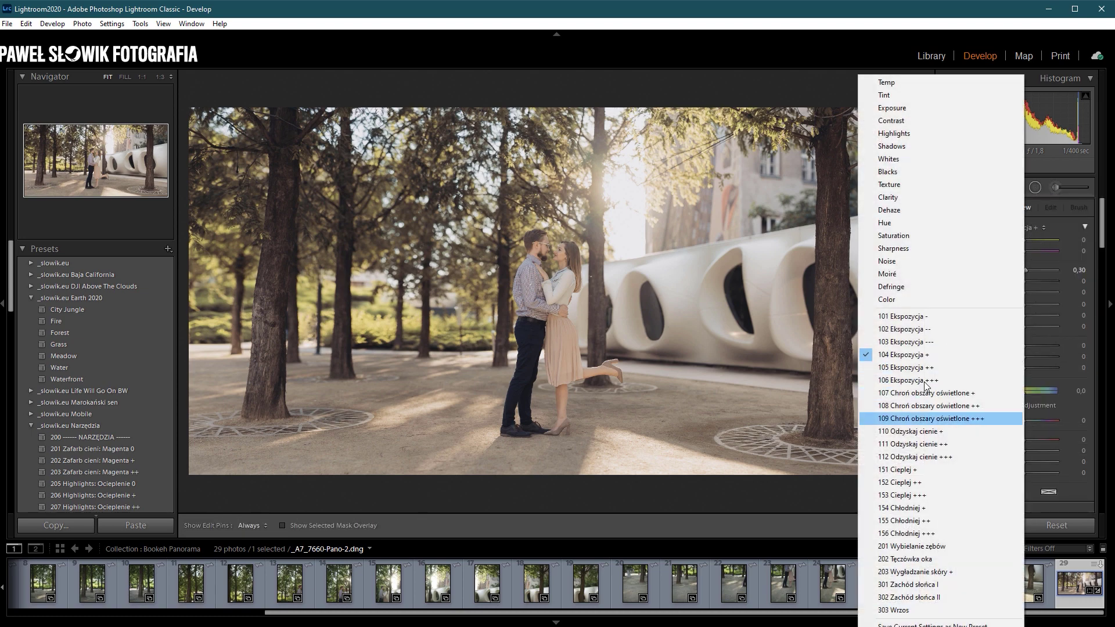
{"action": "left_click", "coordinate": [923, 316]}
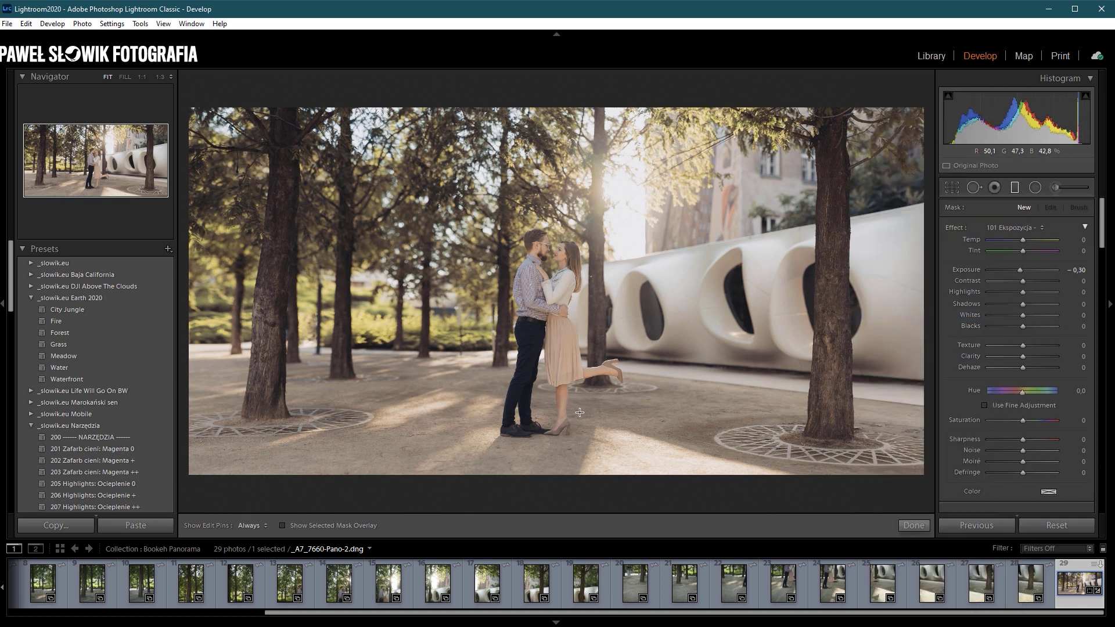
{"action": "left_click_drag", "start_coordinate": [552, 444], "coordinate": [599, 256]}
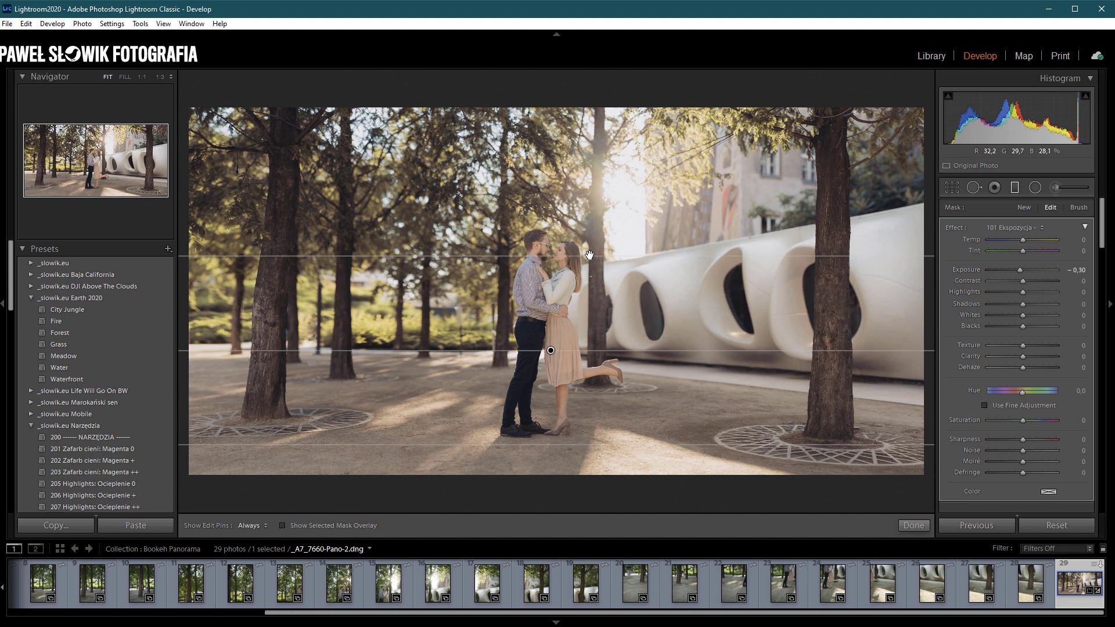
{"action": "left_click", "coordinate": [1020, 191]}
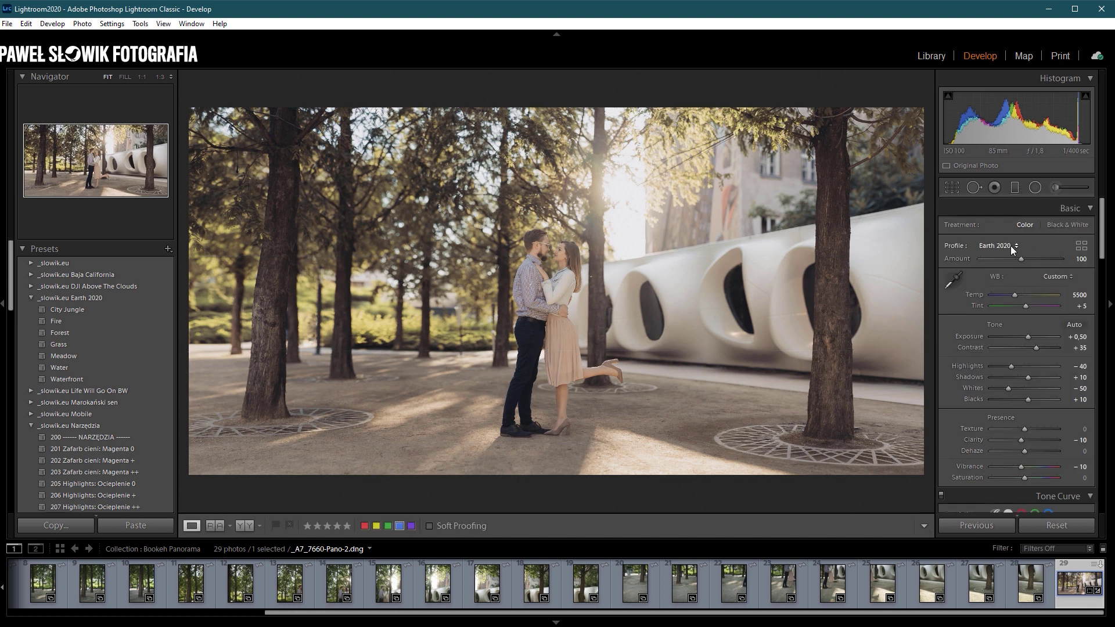
Warm the sunlit trees and background behind the couple with an adjustment brush using the 152 Cieplej ++ effect at temperature 20
{"action": "left_click", "coordinate": [1066, 192]}
{"action": "left_click", "coordinate": [1030, 227]}
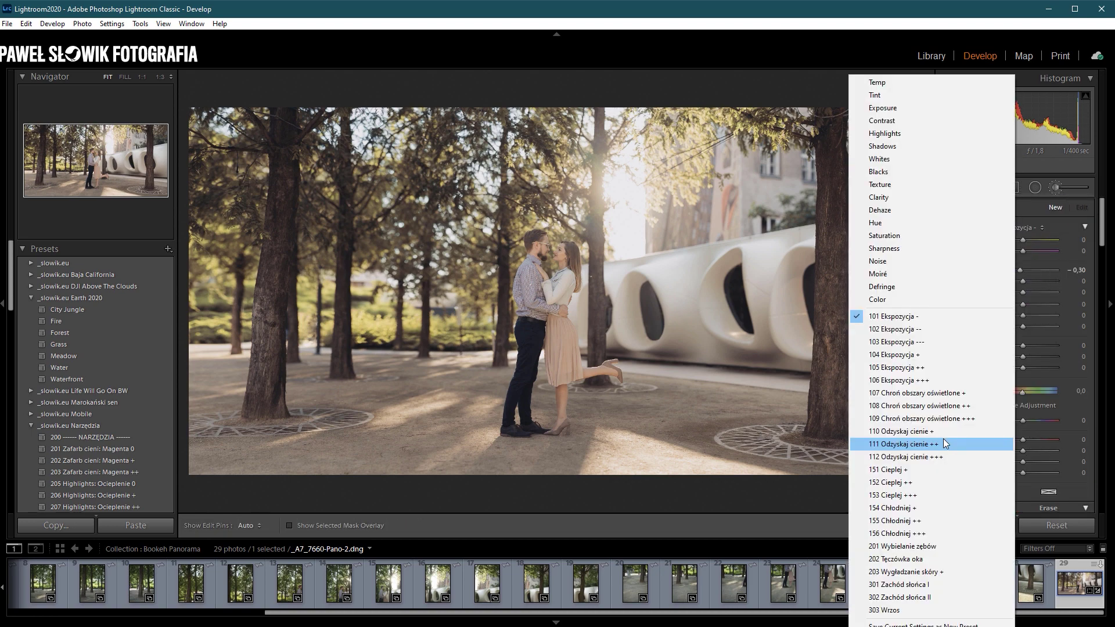
{"action": "left_click", "coordinate": [921, 482]}
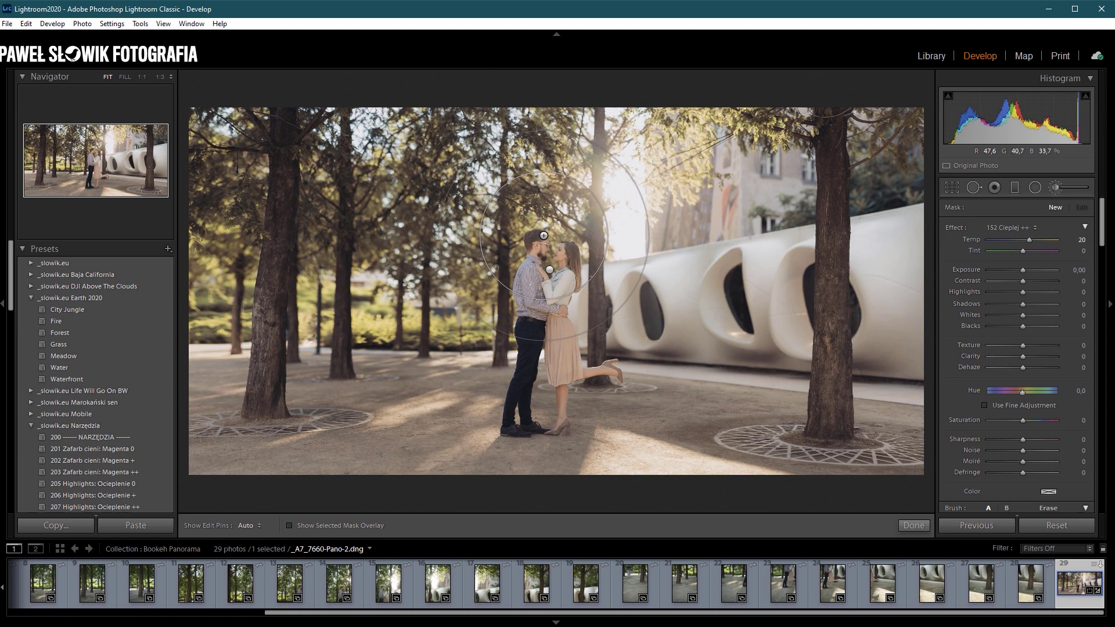
{"action": "key", "text": "h"}
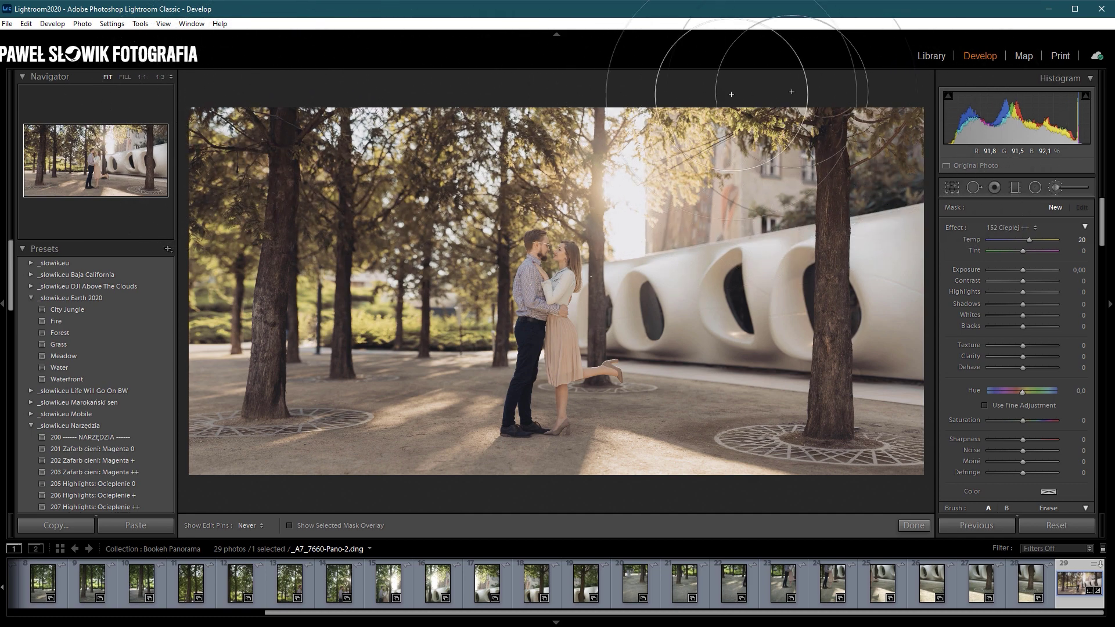
{"action": "key", "text": "h"}
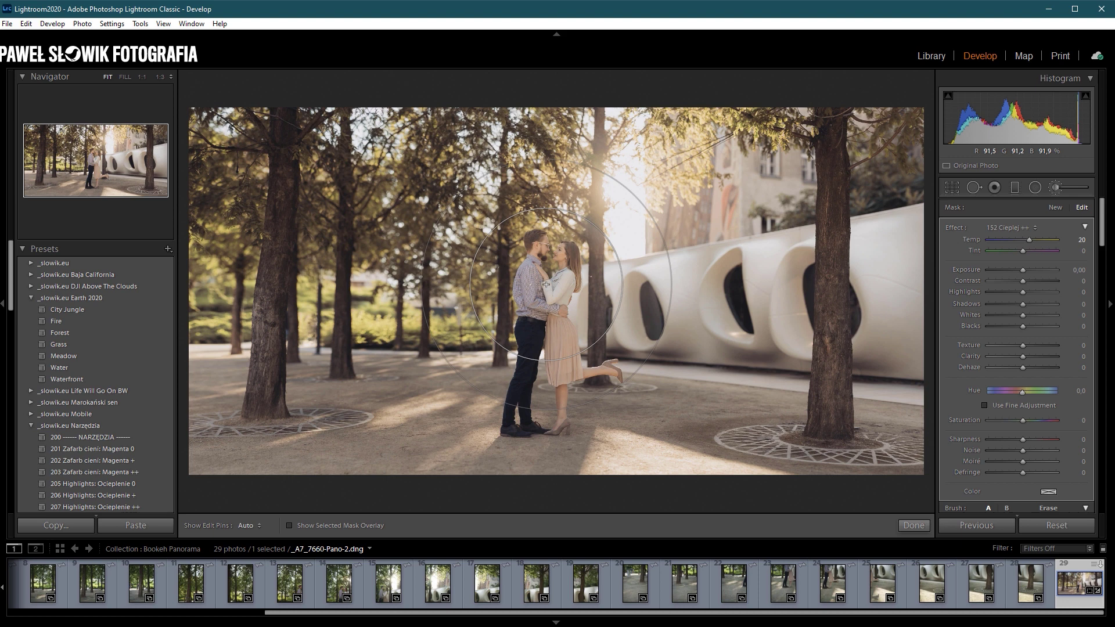
{"action": "key", "text": "alt"}
{"action": "scroll", "coordinate": [548, 289], "scroll_direction": "down", "scroll_amount": 3}
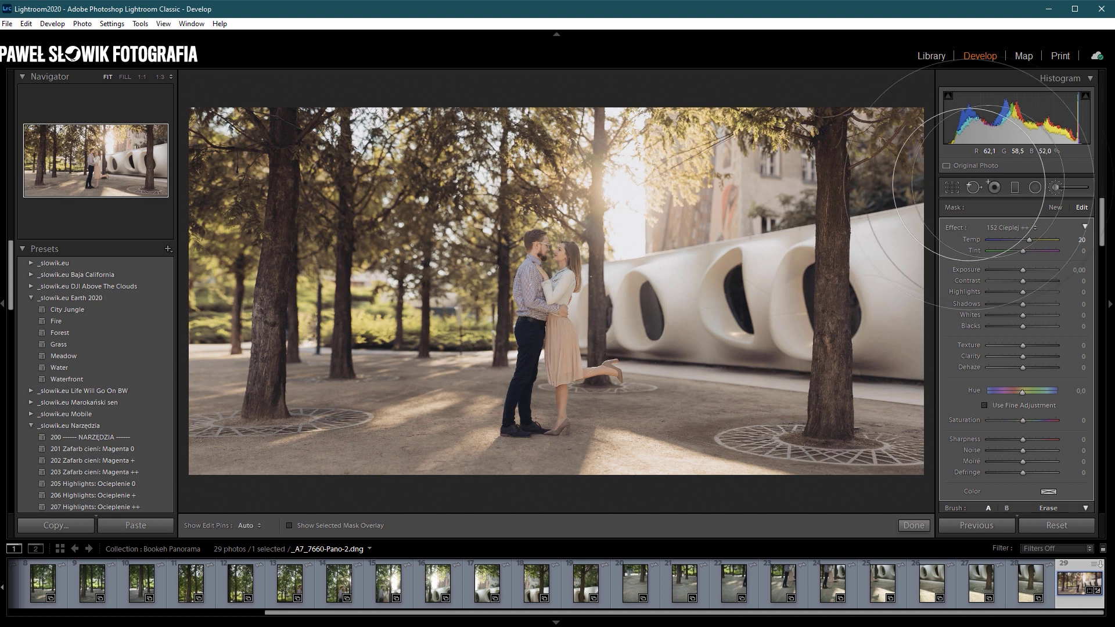
{"action": "left_click", "coordinate": [1065, 188]}
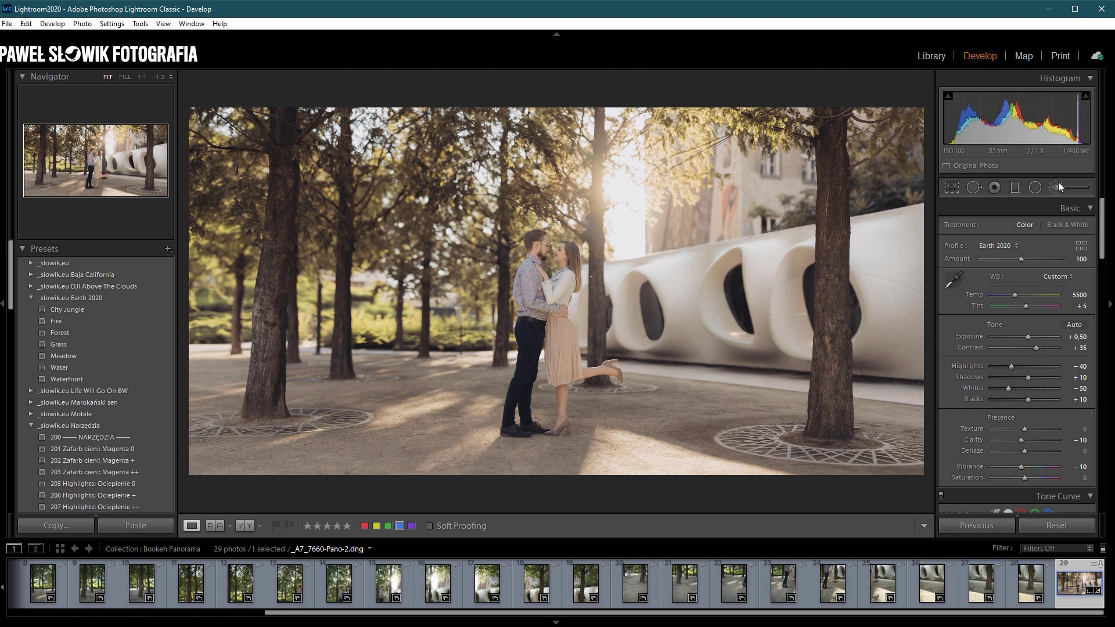
Add a sunset glow over the bright sun area above the couple with an adjustment brush using the 302 Zachód słońca II effect
{"action": "left_click", "coordinate": [1058, 182]}
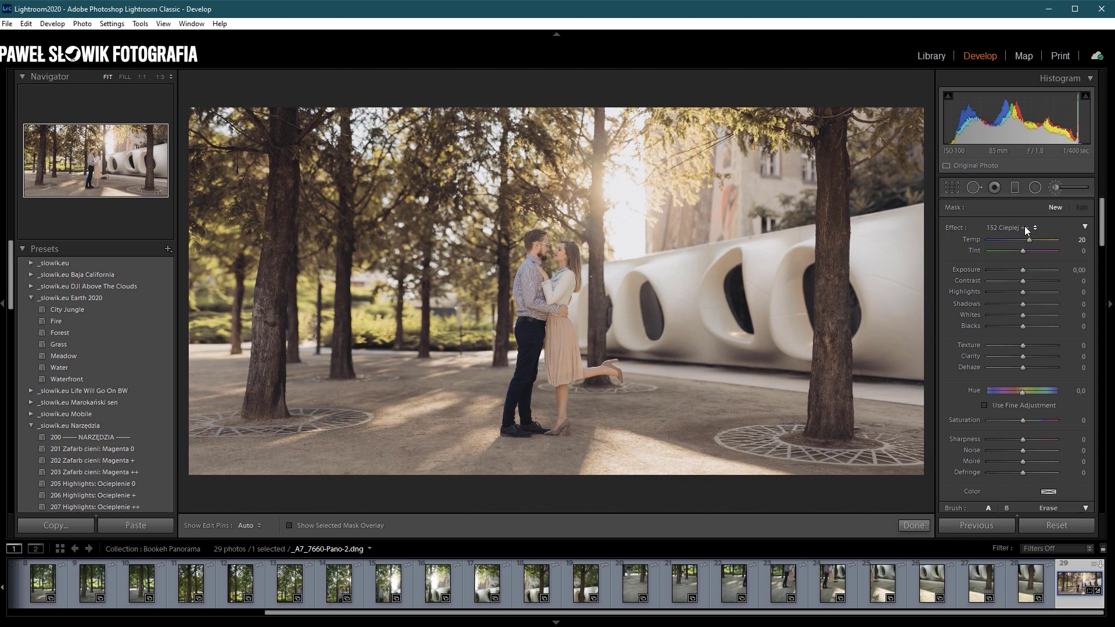
{"action": "left_click", "coordinate": [1024, 227]}
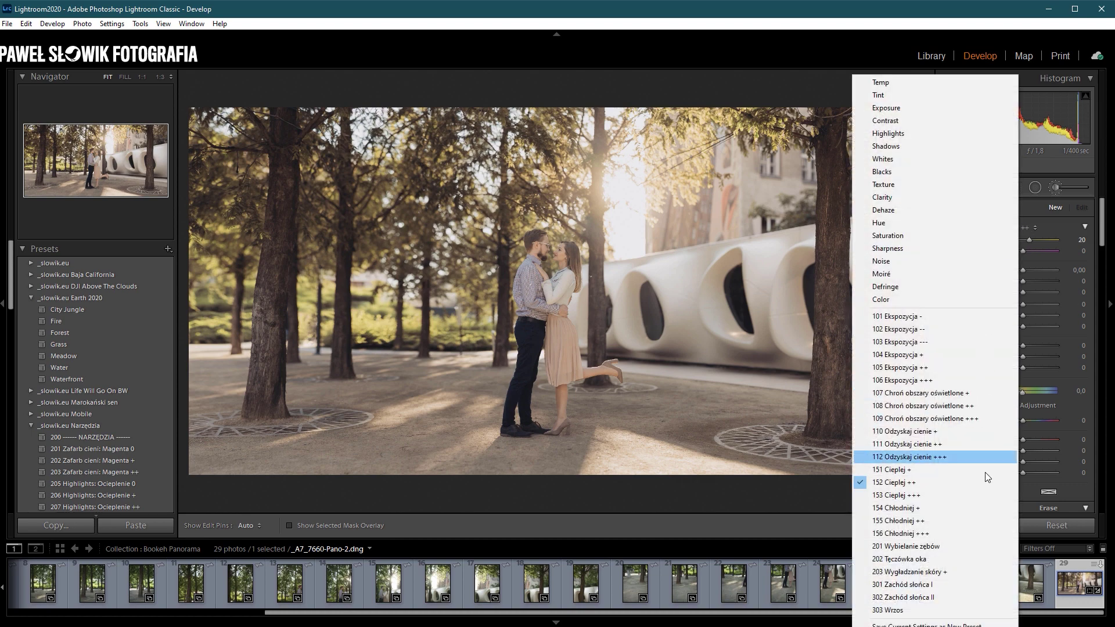
{"action": "left_click", "coordinate": [942, 595]}
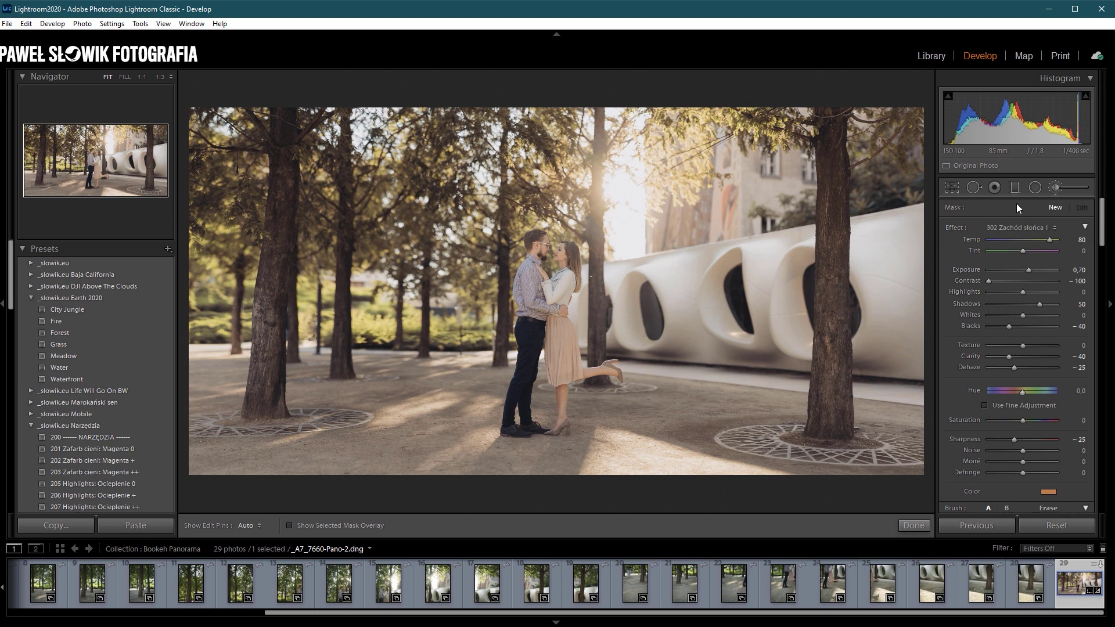
{"action": "left_click_drag", "start_coordinate": [573, 251], "coordinate": [627, 305]}
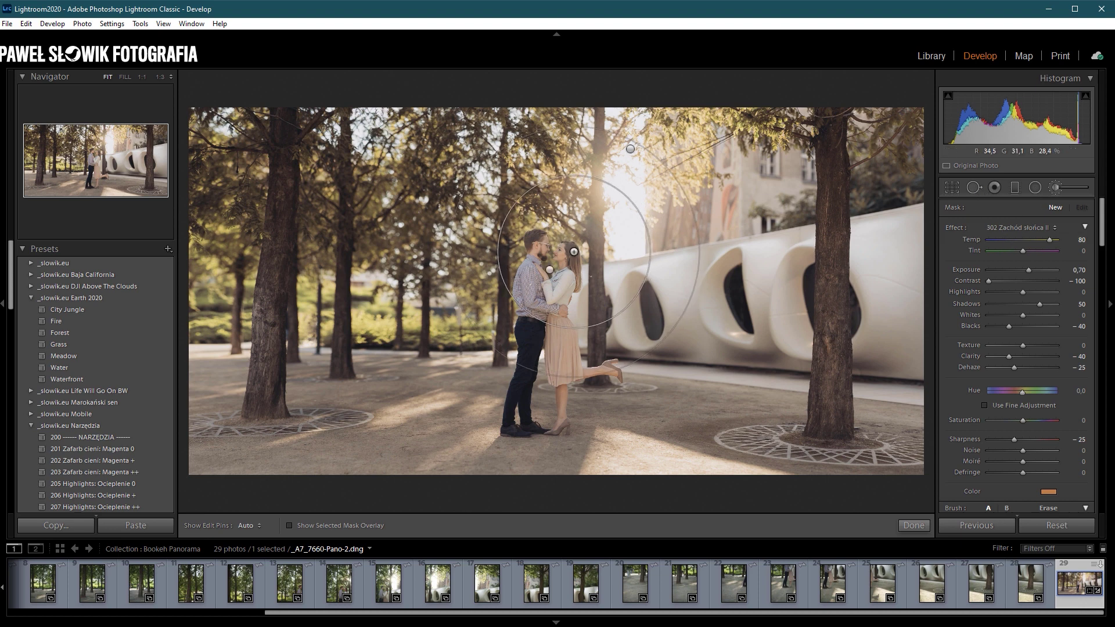
{"action": "left_click_drag", "start_coordinate": [574, 251], "coordinate": [634, 159]}
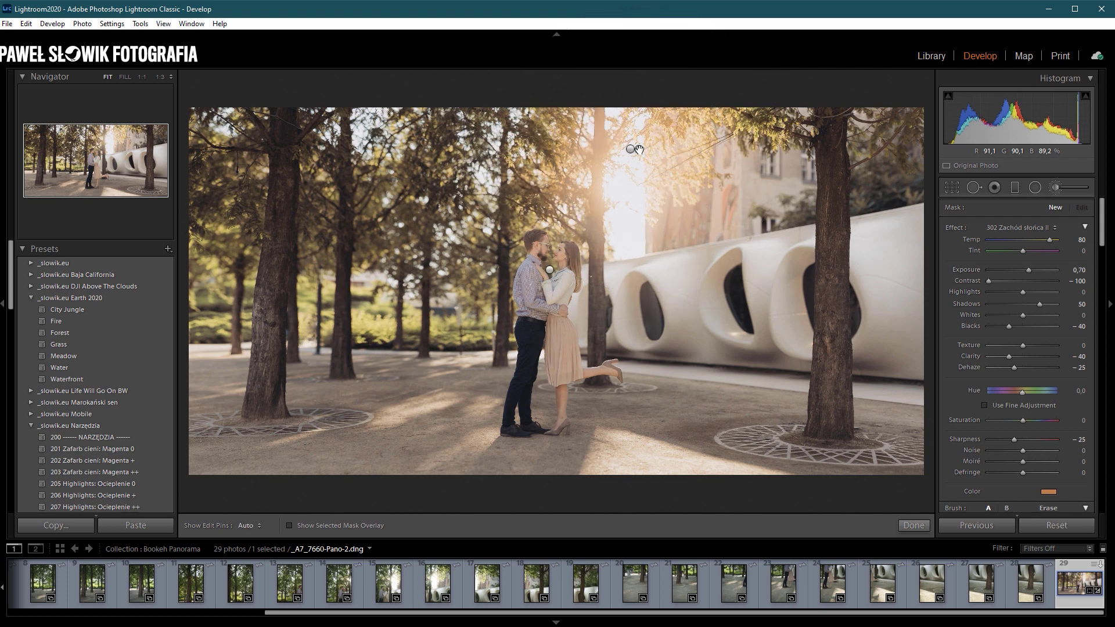
{"action": "left_click", "coordinate": [639, 149]}
{"action": "key", "text": "alt"}
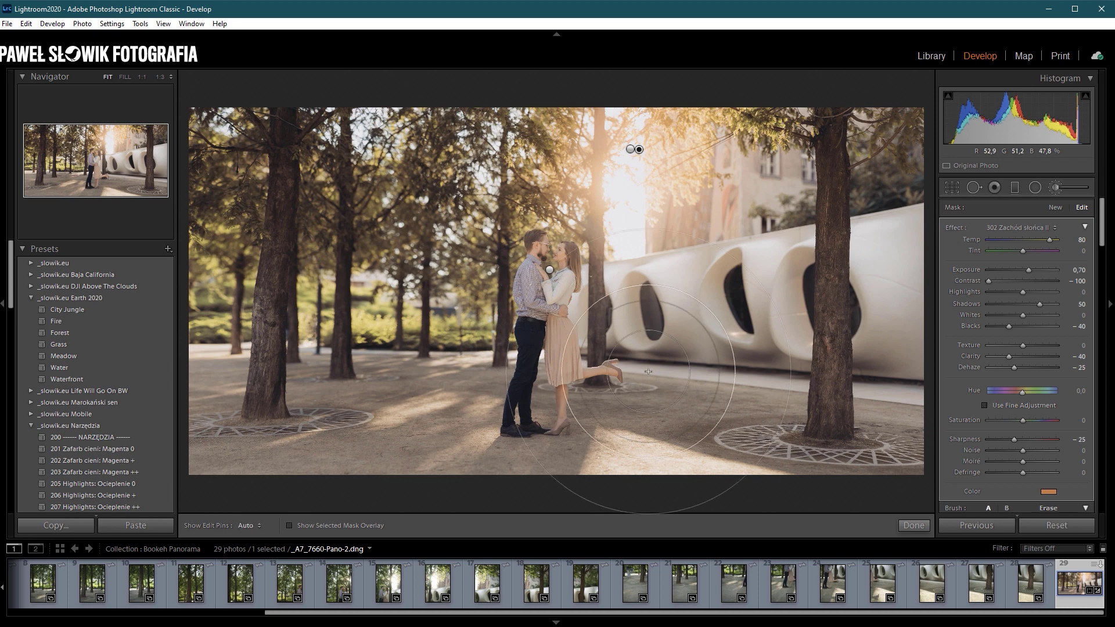
{"action": "left_click", "coordinate": [1057, 181]}
Brighten the areas around the two large foreground trunks with an enlarged adjustment brush using the 104 Ekspozycja + effect at 0.30 exposure
{"action": "left_click", "coordinate": [1059, 189]}
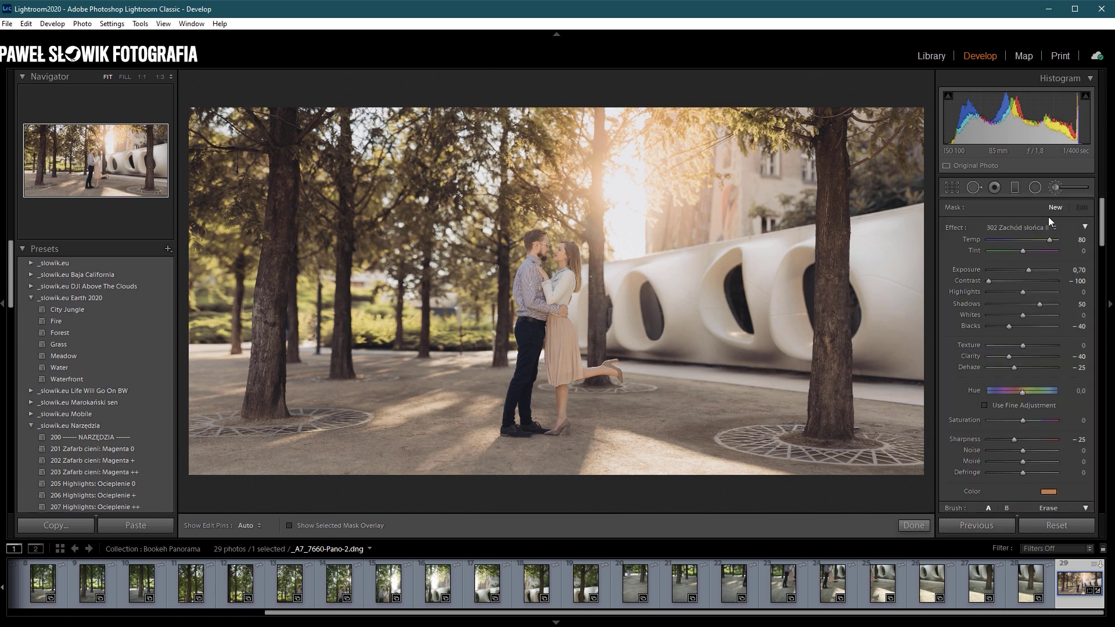
{"action": "left_click", "coordinate": [1037, 229]}
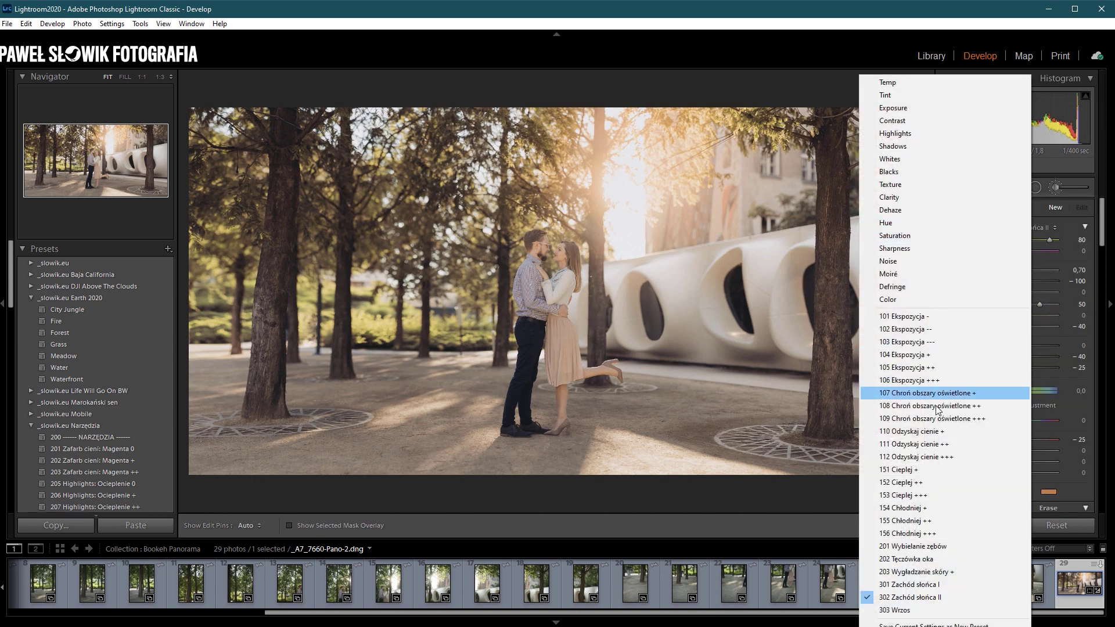
{"action": "left_click", "coordinate": [939, 356]}
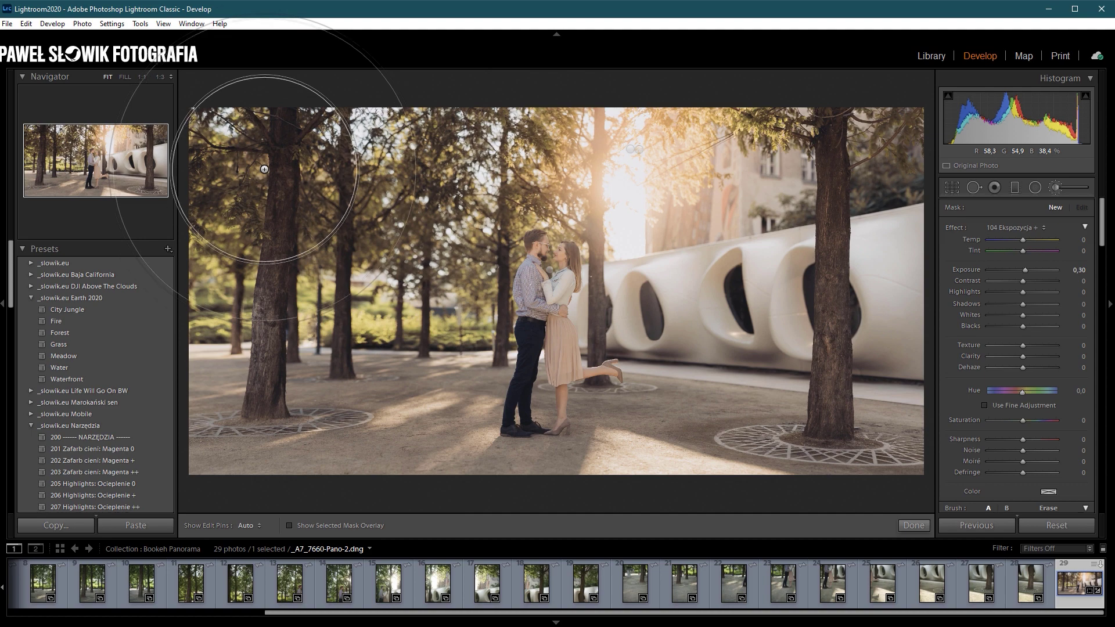
{"action": "scroll", "coordinate": [273, 170], "scroll_direction": "up", "scroll_amount": 2}
{"action": "key", "text": "h"}
{"action": "key", "text": "h"}
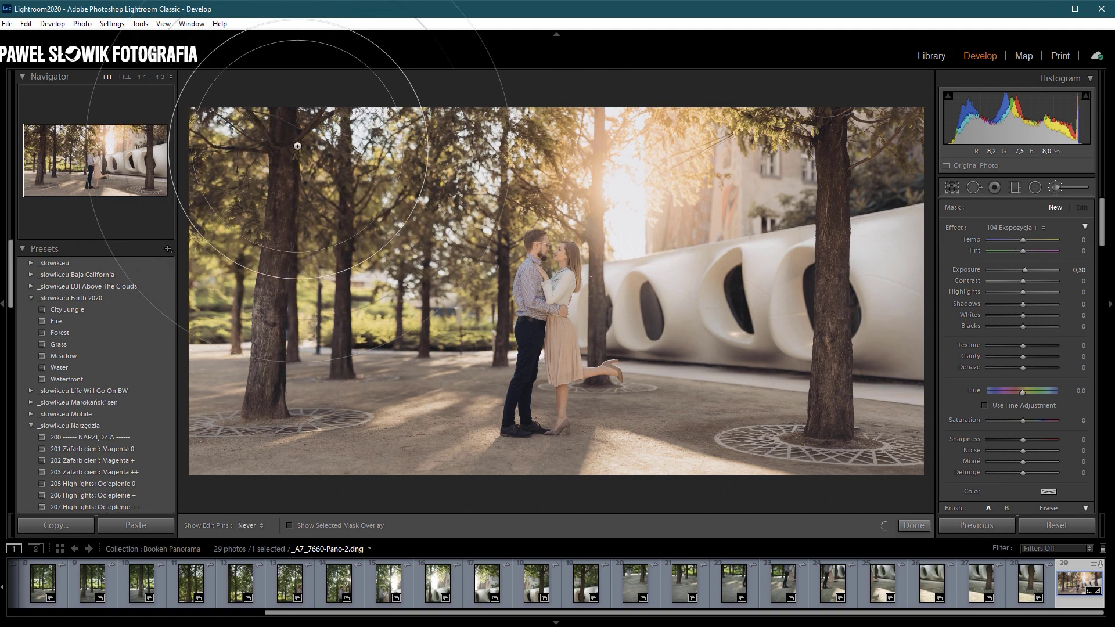
{"action": "key", "text": "h"}
{"action": "mouse_move", "coordinate": [868, 182]}
{"action": "left_mouse_down"}
{"action": "mouse_move", "coordinate": [883, 112]}
{"action": "mouse_move", "coordinate": [883, 137]}
{"action": "mouse_move", "coordinate": [846, 112]}
{"action": "mouse_move", "coordinate": [869, 170]}
{"action": "left_mouse_up"}
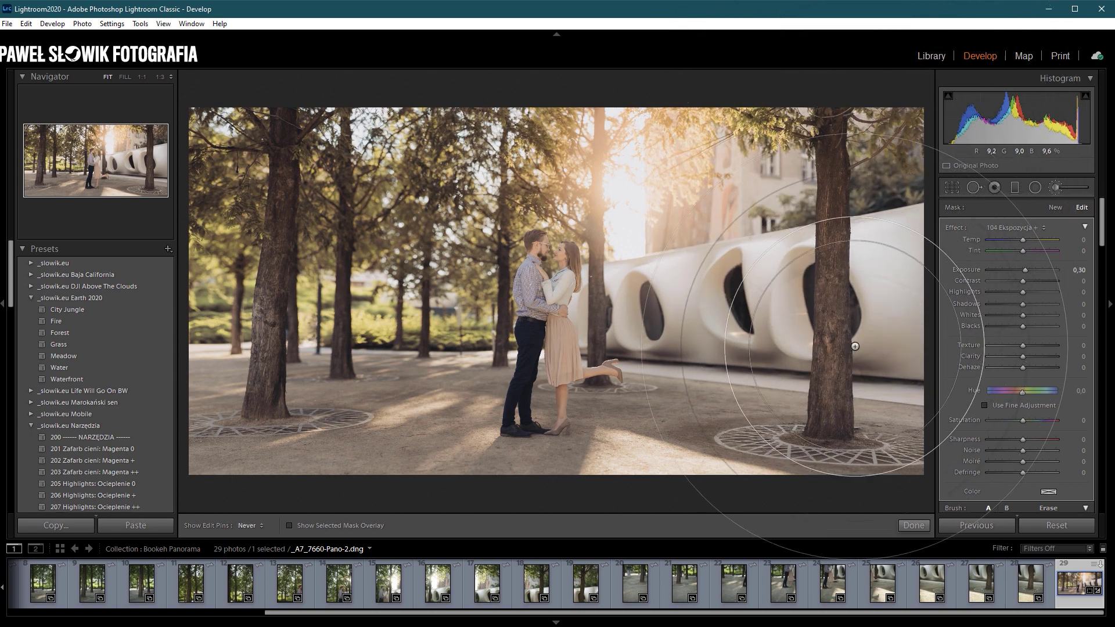
{"action": "scroll", "coordinate": [256, 293], "scroll_direction": "up", "scroll_amount": 3}
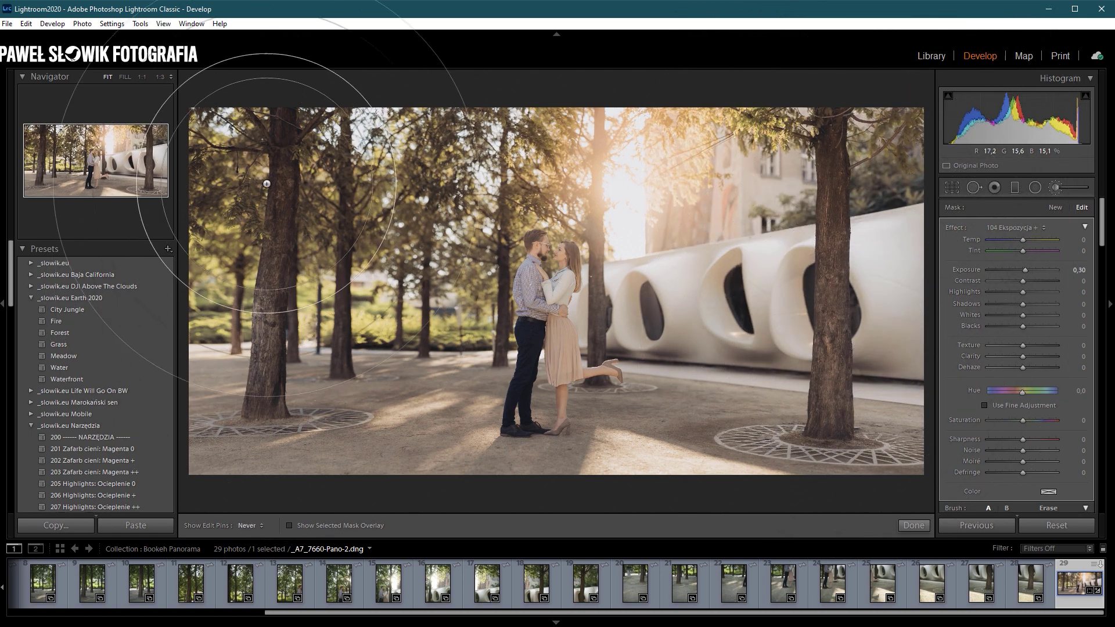
{"action": "key", "text": "h"}
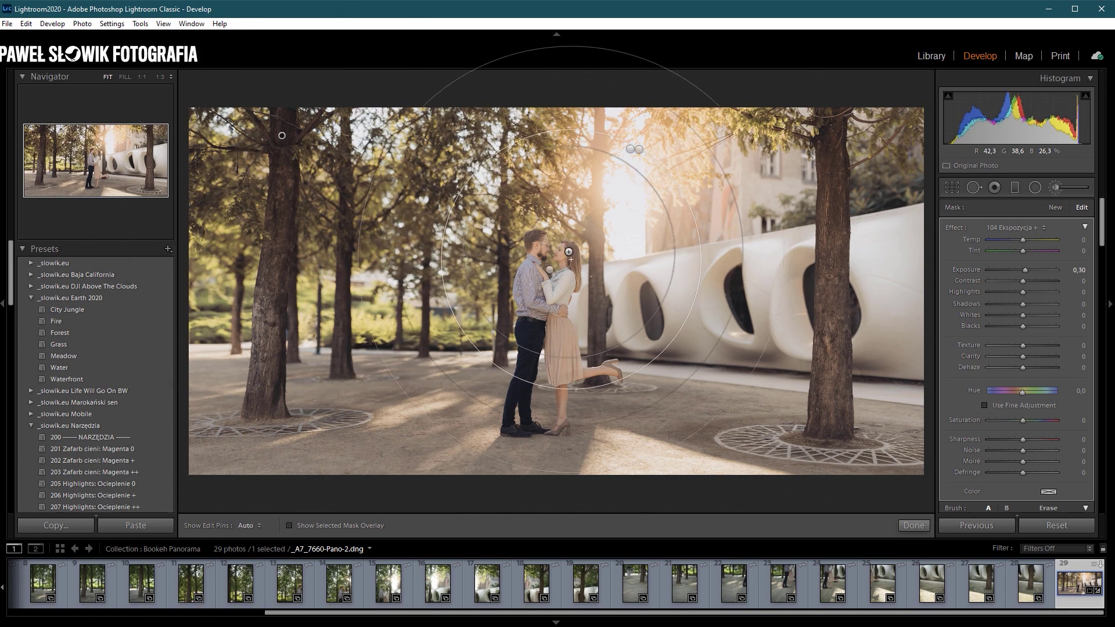
{"action": "key", "text": "alt"}
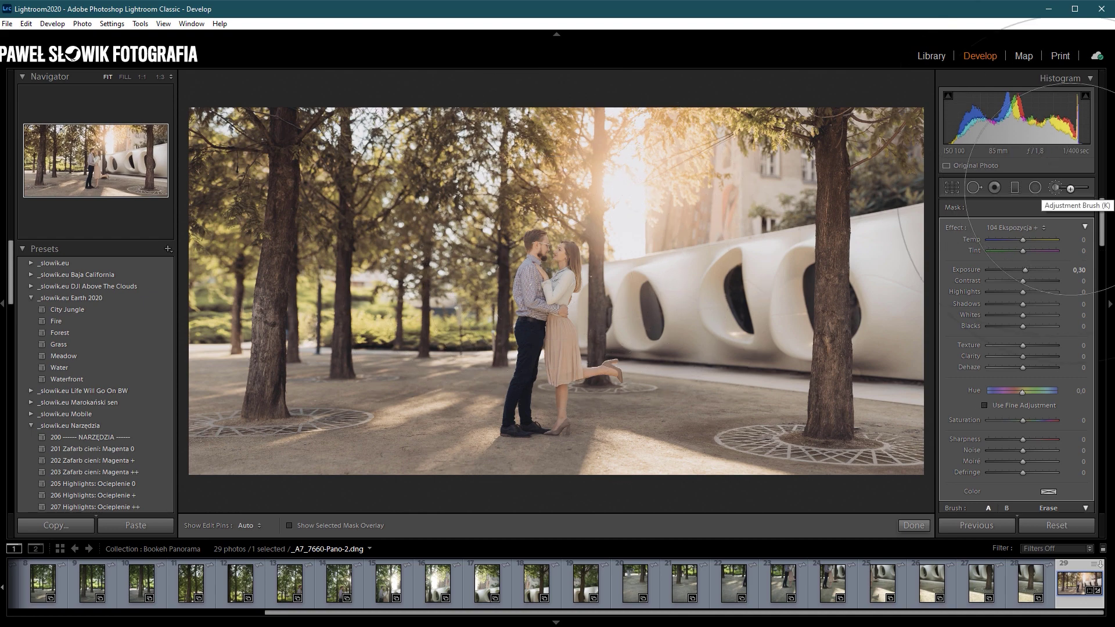
{"action": "left_click", "coordinate": [1055, 187]}
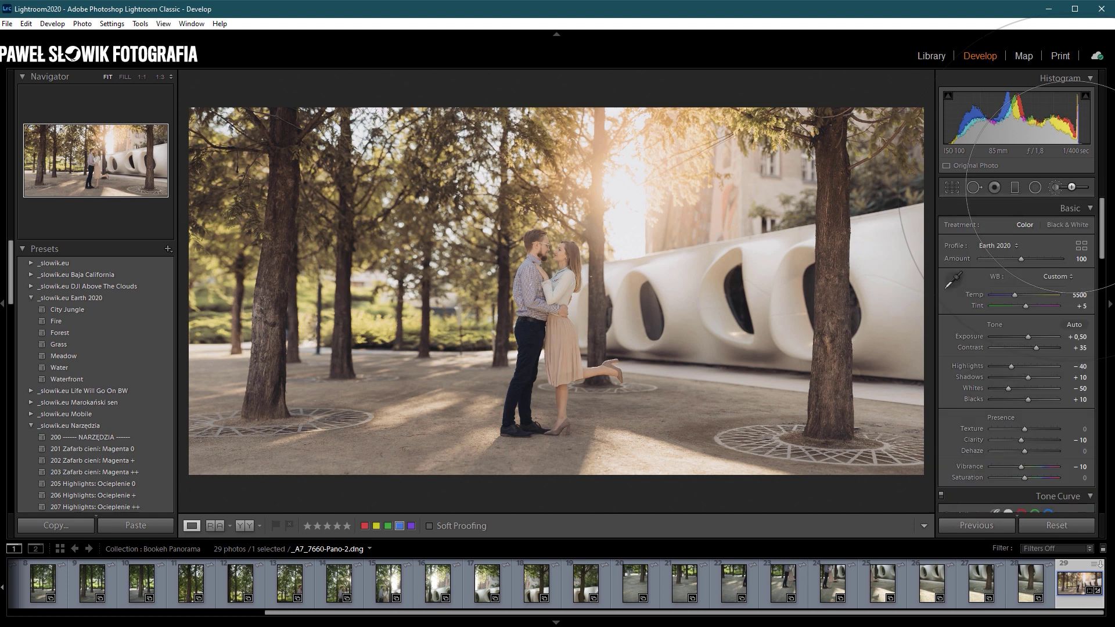
Sharpen the couple with an adjustment brush set to the Sharpness effect, with sharpness 30 and texture 35
{"action": "left_click", "coordinate": [555, 249]}
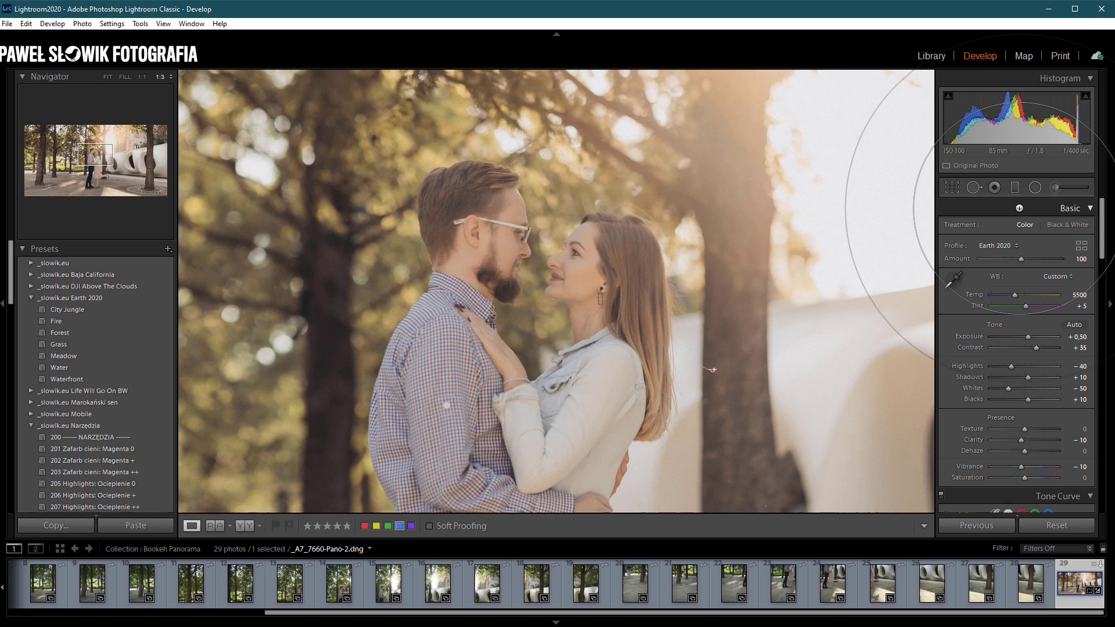
{"action": "key", "text": "k"}
{"action": "left_click", "coordinate": [1021, 226]}
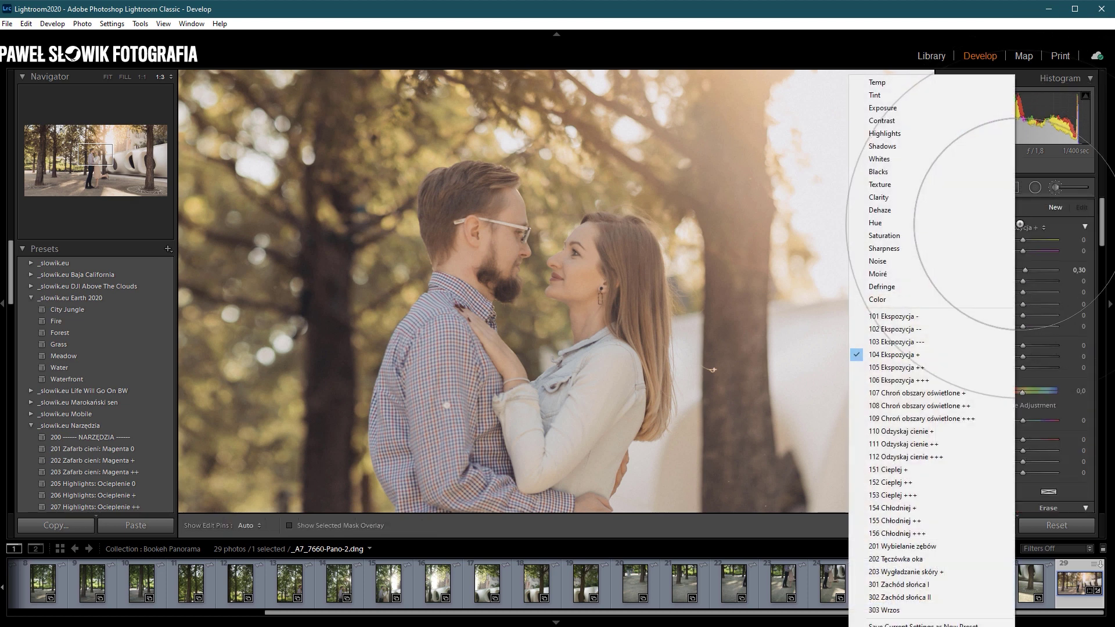
{"action": "left_click", "coordinate": [923, 248]}
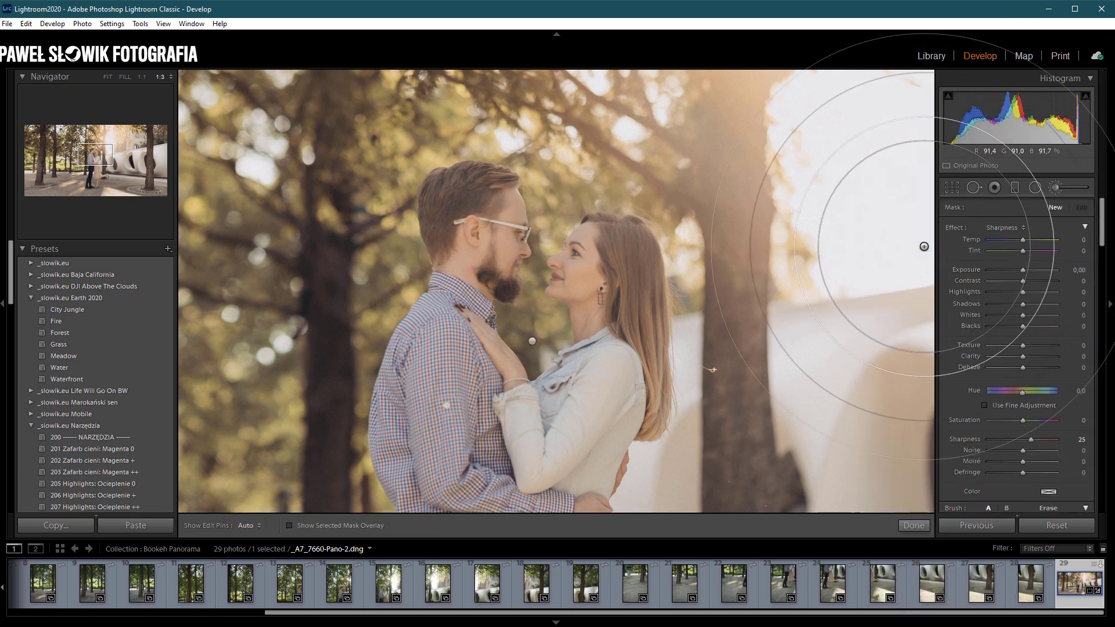
{"action": "key", "text": "Up"}
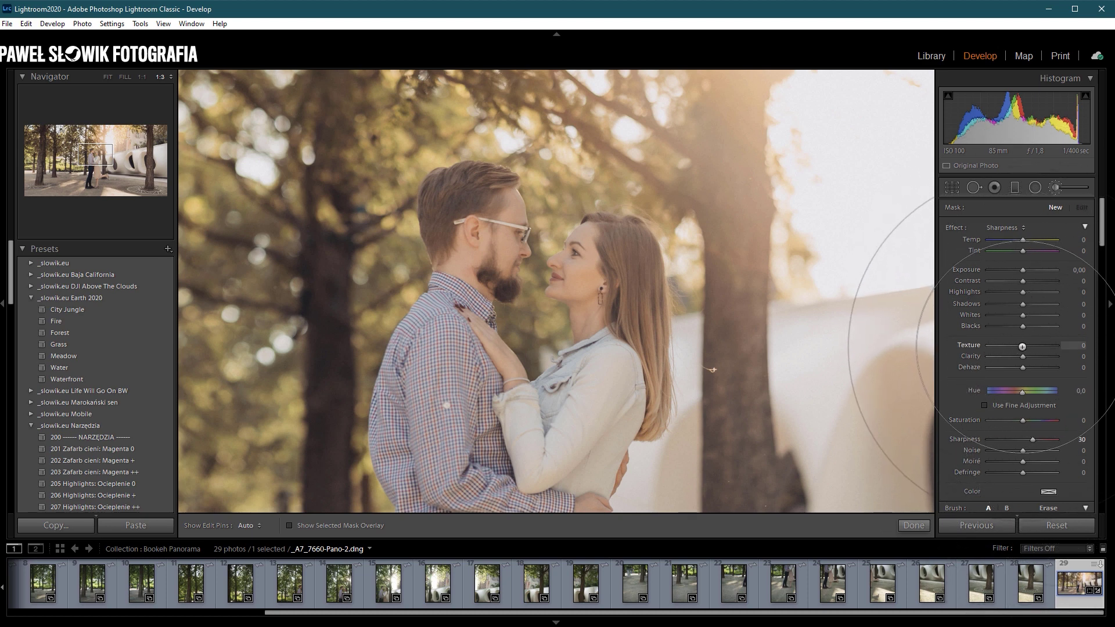
{"action": "left_click_drag", "start_coordinate": [1022, 345], "coordinate": [1034, 346]}
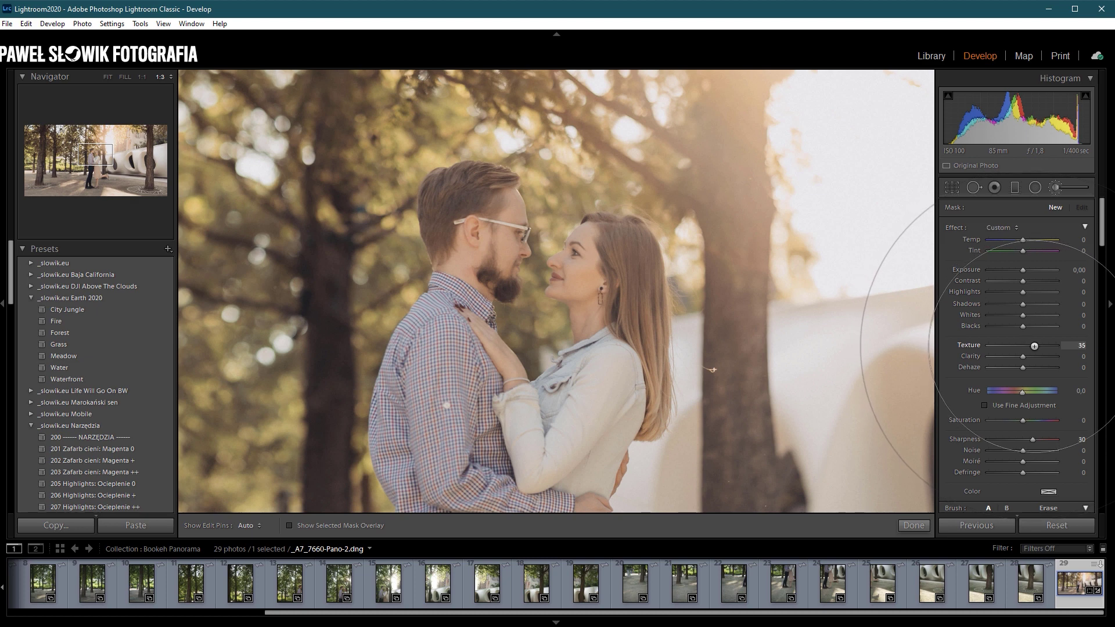
{"action": "left_click_drag", "start_coordinate": [726, 291], "coordinate": [1056, 187]}
{"action": "key", "text": "h"}
{"action": "key", "text": "h"}
{"action": "key", "text": "shift+m"}
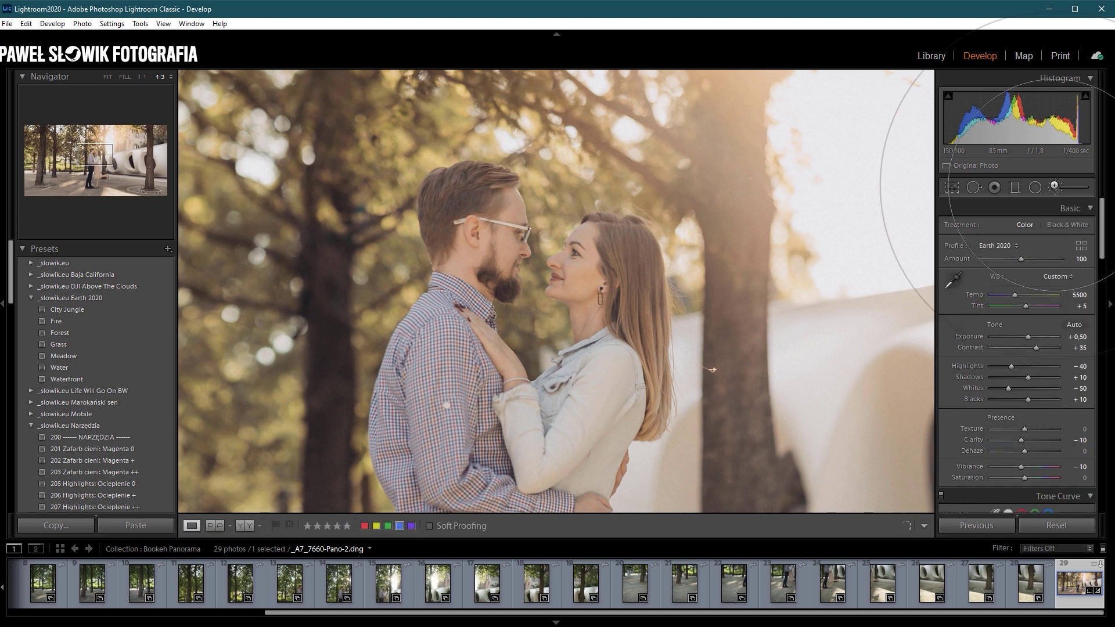
{"action": "left_click", "coordinate": [788, 346]}
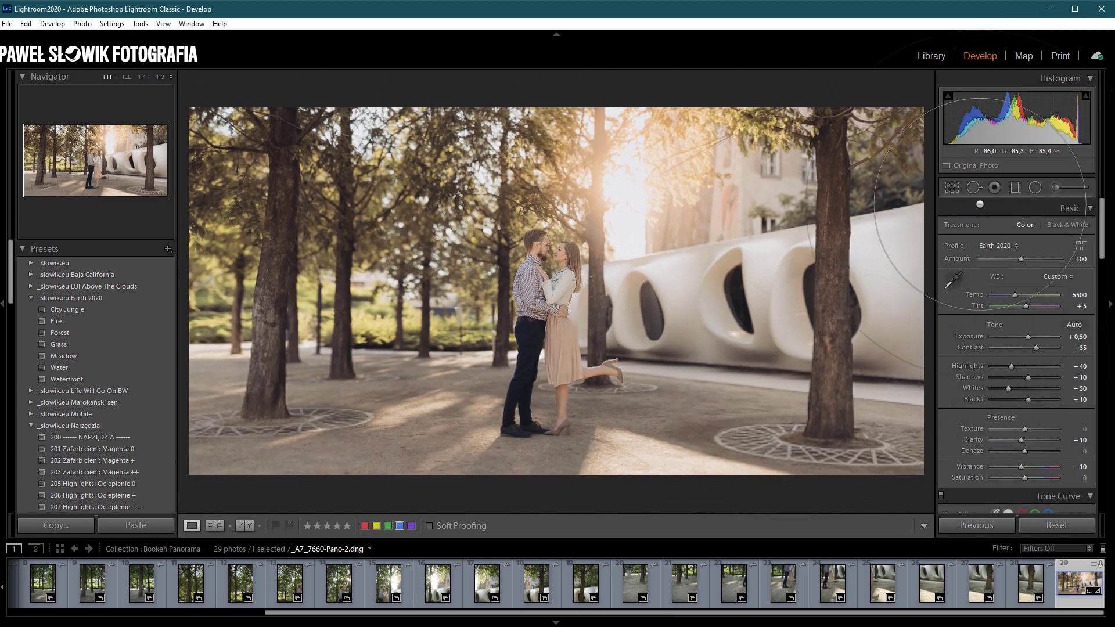
Darken the ground around the couple with an adjustment brush using the 101 Ekspozycja - effect at -0.30 exposure, erasing it from the couple
{"action": "left_click", "coordinate": [1034, 187]}
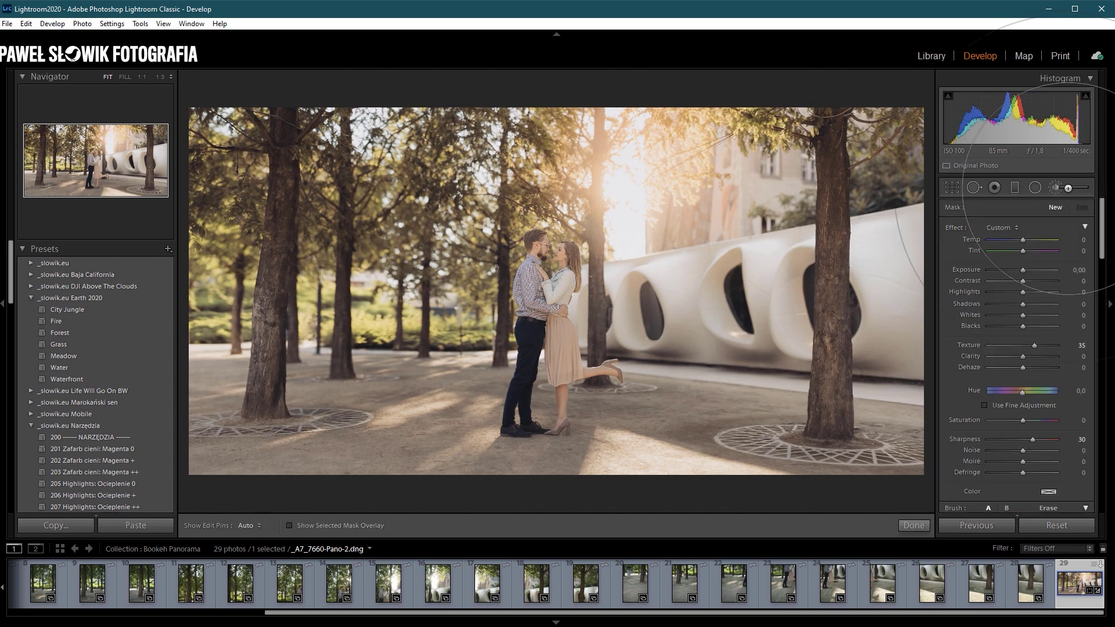
{"action": "left_click", "coordinate": [999, 227]}
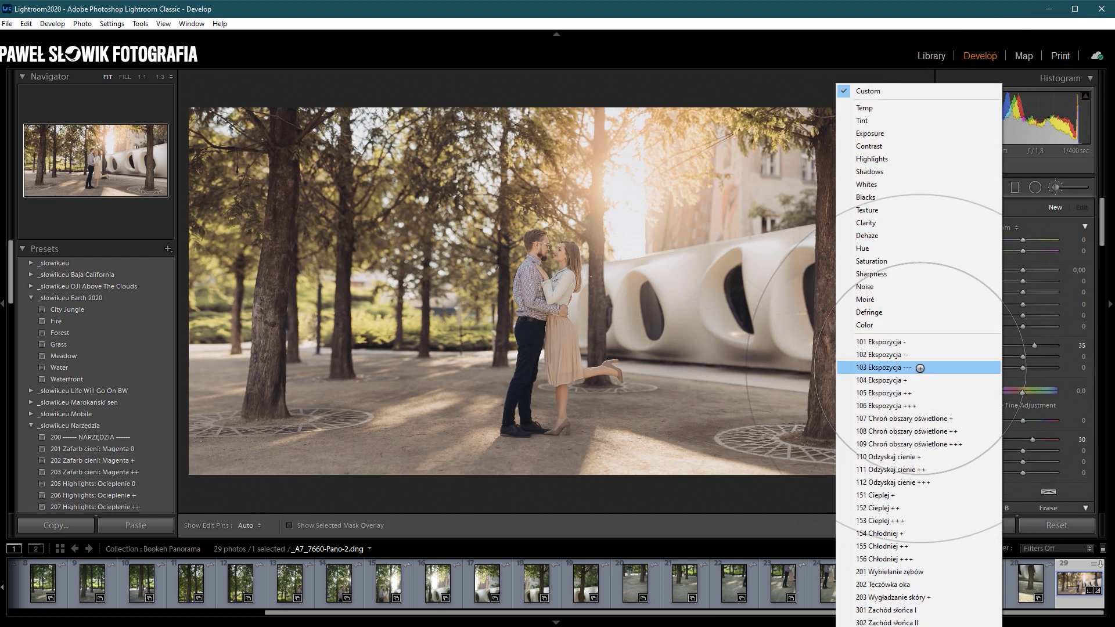
{"action": "left_click", "coordinate": [919, 342]}
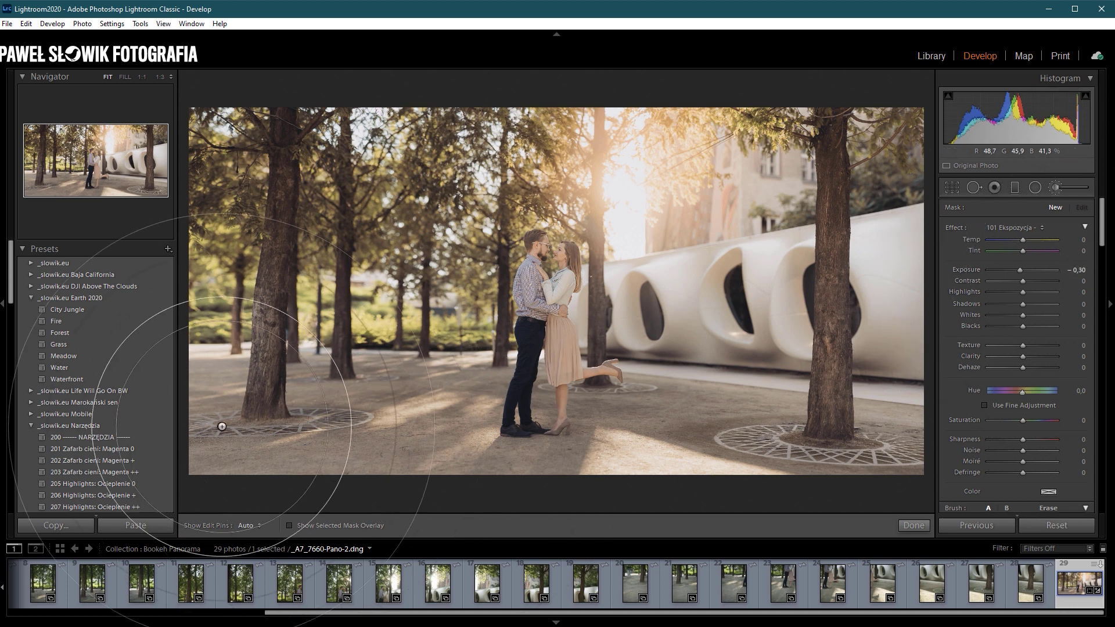
{"action": "key", "text": "h"}
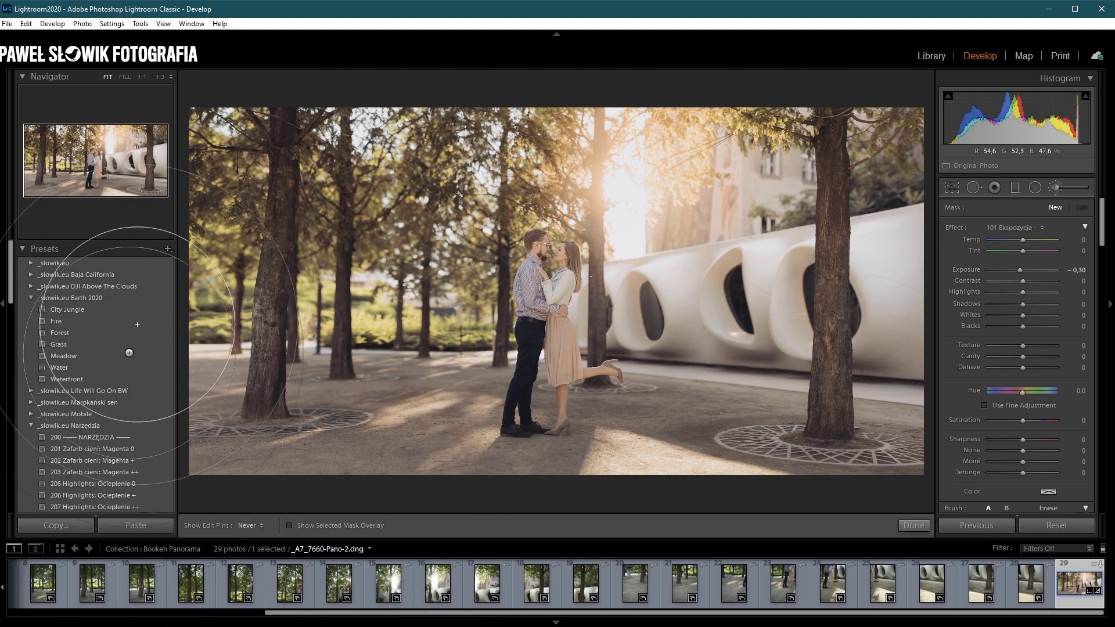
{"action": "mouse_move", "coordinate": [430, 441]}
{"action": "left_mouse_down"}
{"action": "mouse_move", "coordinate": [511, 389]}
{"action": "mouse_move", "coordinate": [549, 377]}
{"action": "mouse_move", "coordinate": [551, 400]}
{"action": "mouse_move", "coordinate": [534, 383]}
{"action": "mouse_move", "coordinate": [624, 255]}
{"action": "mouse_move", "coordinate": [541, 349]}
{"action": "left_mouse_up"}
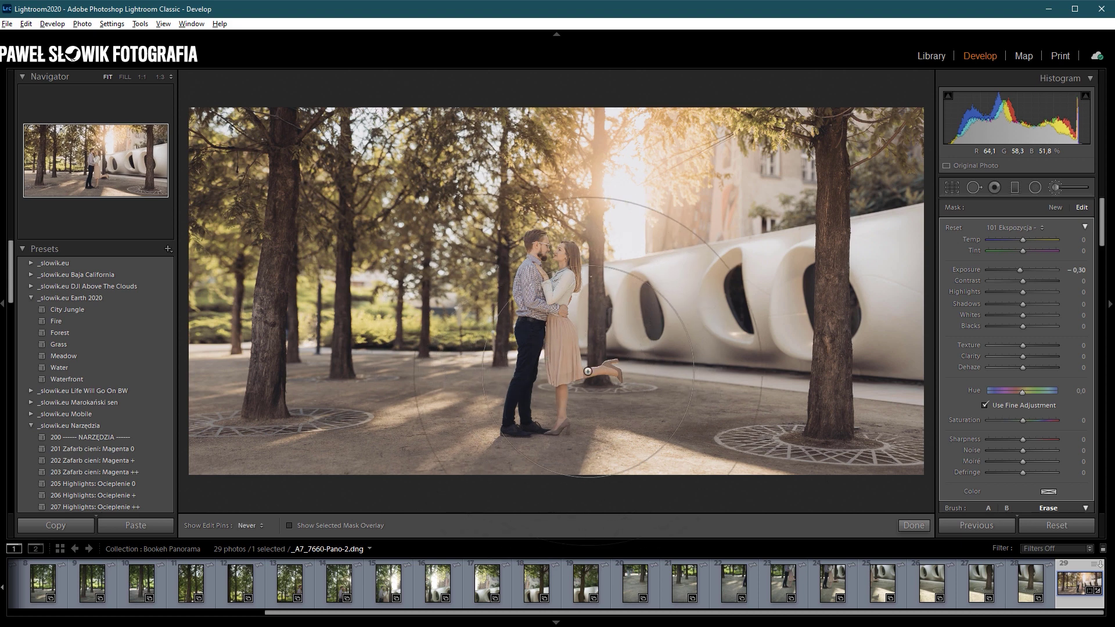
{"action": "mouse_move", "coordinate": [525, 346]}
{"action": "left_mouse_down"}
{"action": "mouse_move", "coordinate": [633, 221]}
{"action": "mouse_move", "coordinate": [720, 174]}
{"action": "left_mouse_up"}
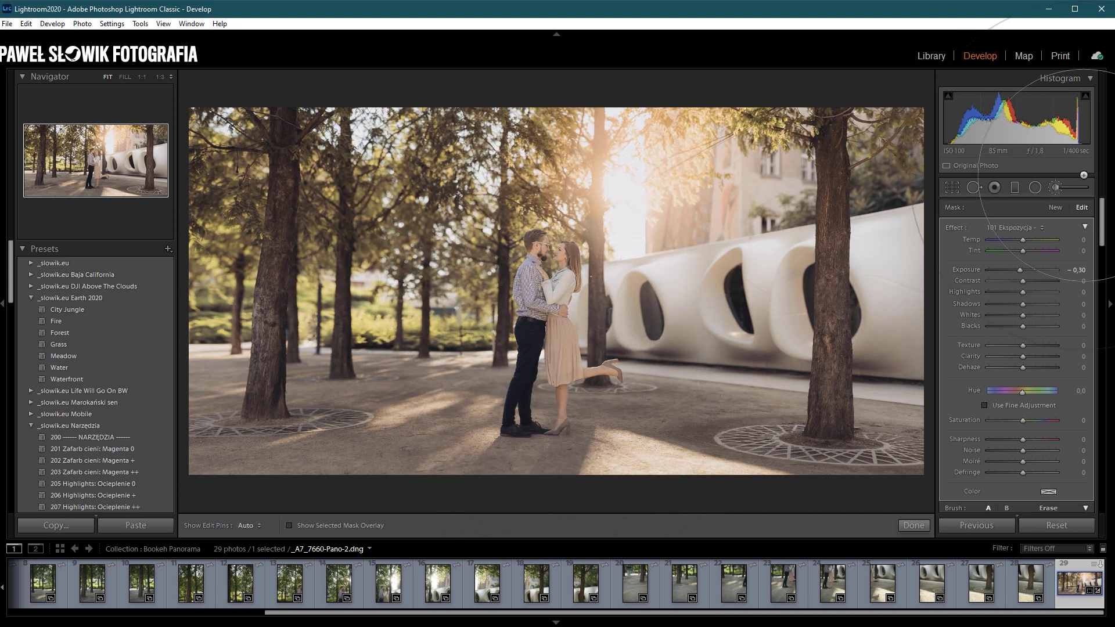
Soften the image left of the couple with a vertical graduated filter set to exposure 0 and sharpness -100
{"action": "left_click", "coordinate": [1015, 187]}
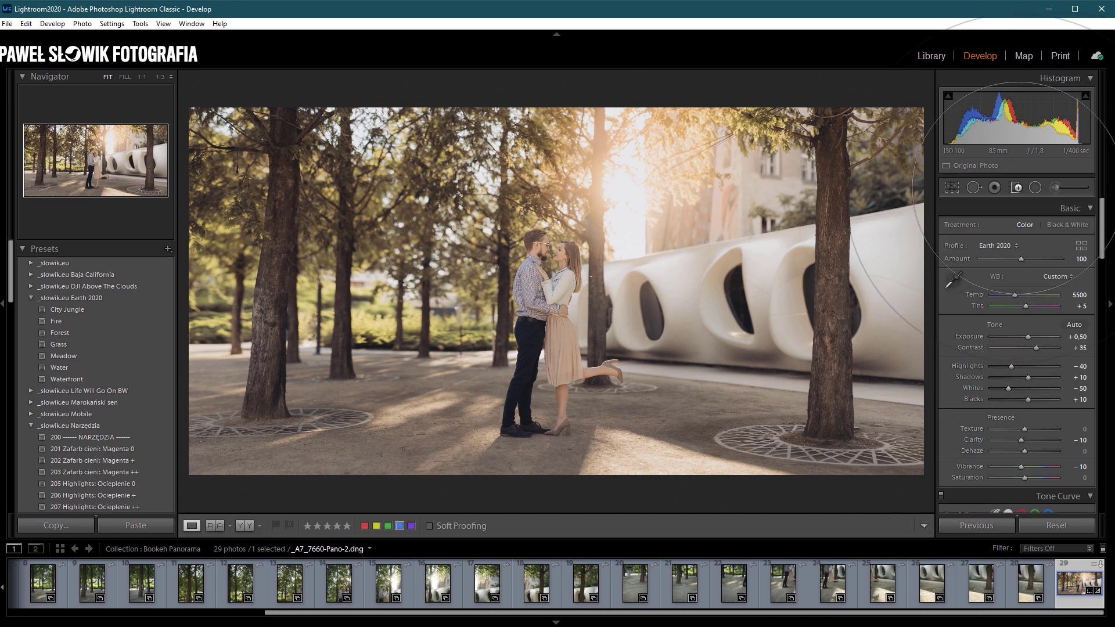
{"action": "left_click", "coordinate": [1015, 187]}
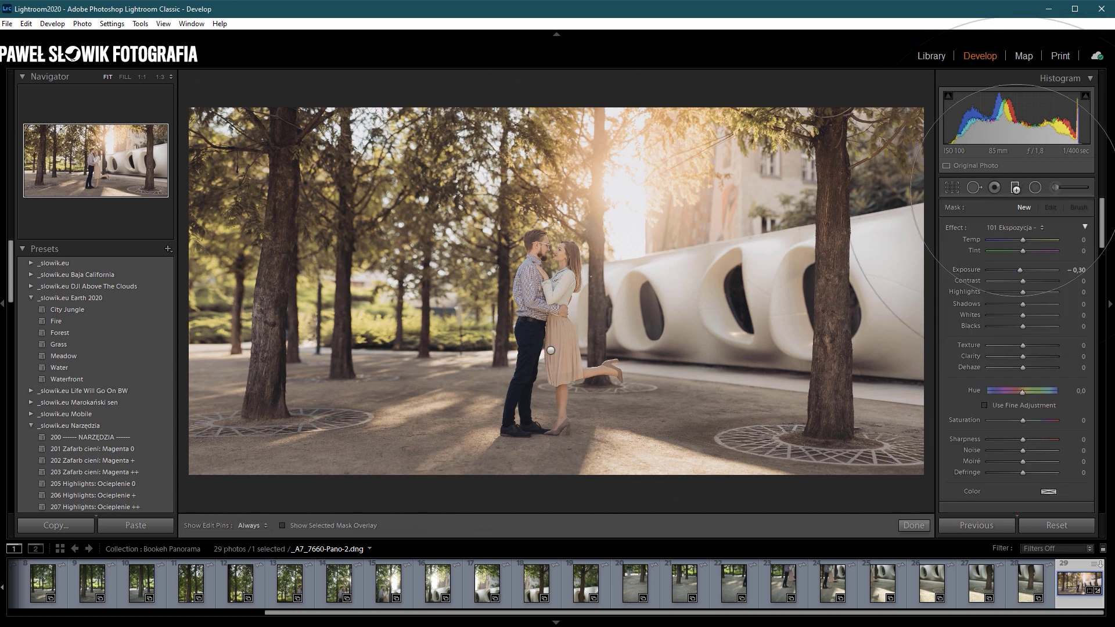
{"action": "double_click", "coordinate": [1019, 269]}
{"action": "left_click_drag", "start_coordinate": [1022, 439], "coordinate": [987, 440]}
{"action": "scroll", "coordinate": [412, 324], "scroll_direction": "up", "scroll_amount": 5}
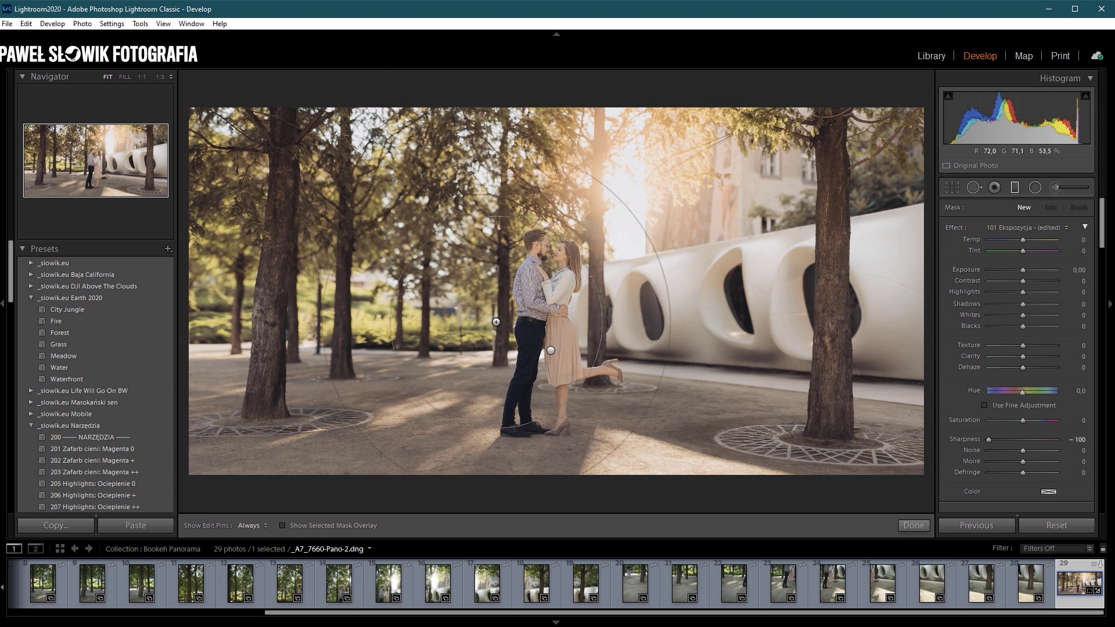
{"action": "left_click_drag", "start_coordinate": [462, 319], "coordinate": [572, 306]}
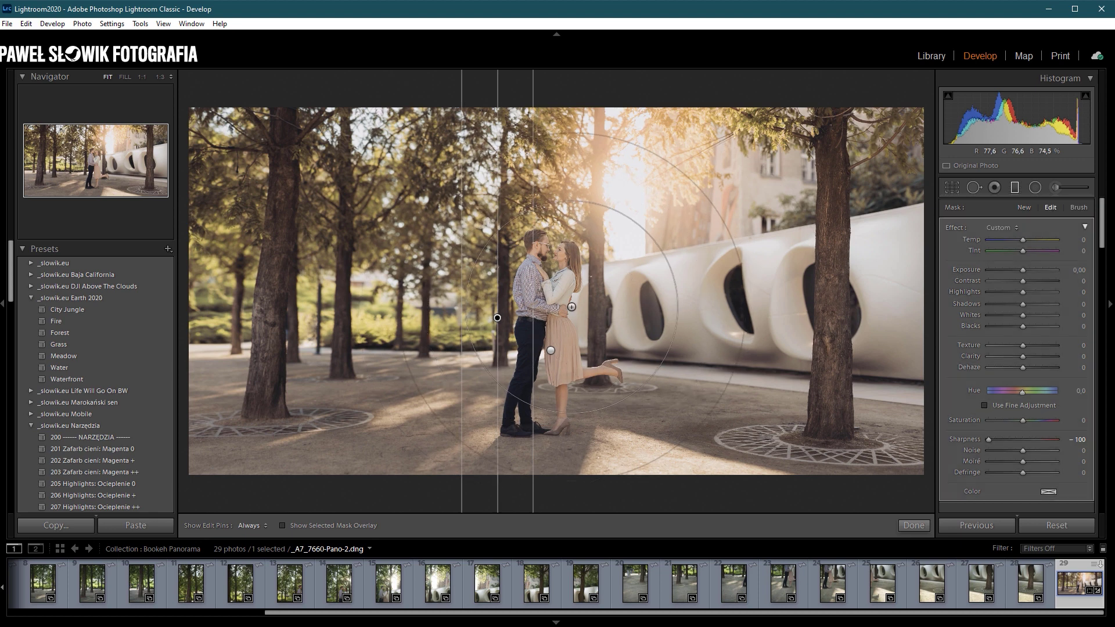
Add a second vertical graduated filter with sharpness -100 just right of the couple and close the filter tool
{"action": "left_click_drag", "start_coordinate": [571, 302], "coordinate": [653, 301]}
{"action": "left_click_drag", "start_coordinate": [571, 307], "coordinate": [824, 305]}
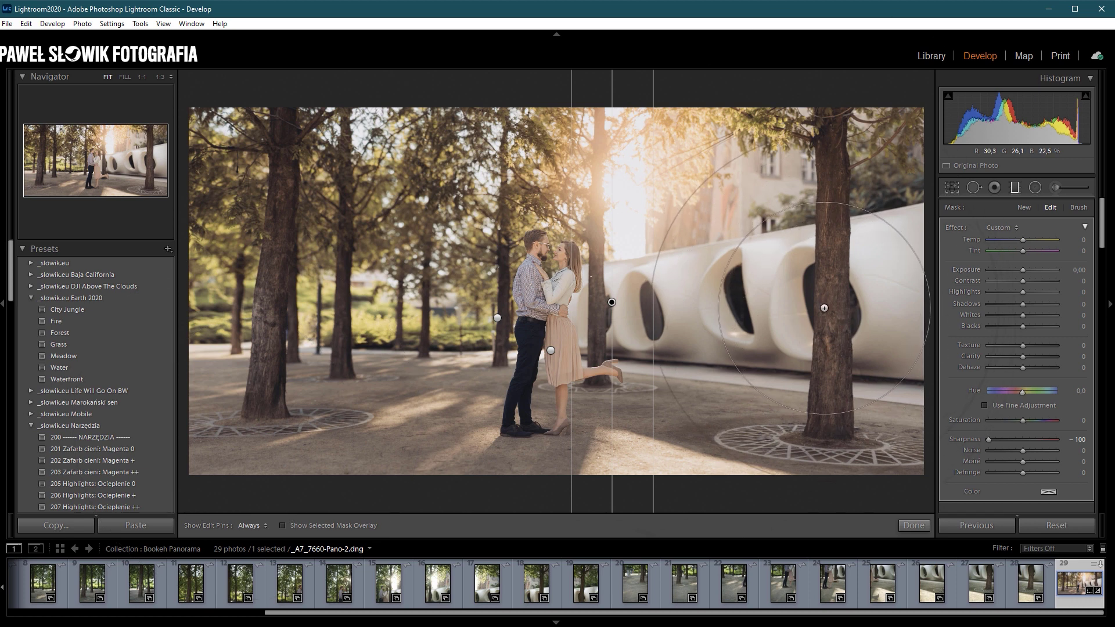
{"action": "left_click_drag", "start_coordinate": [824, 308], "coordinate": [613, 355]}
{"action": "left_click_drag", "start_coordinate": [569, 303], "coordinate": [796, 303]}
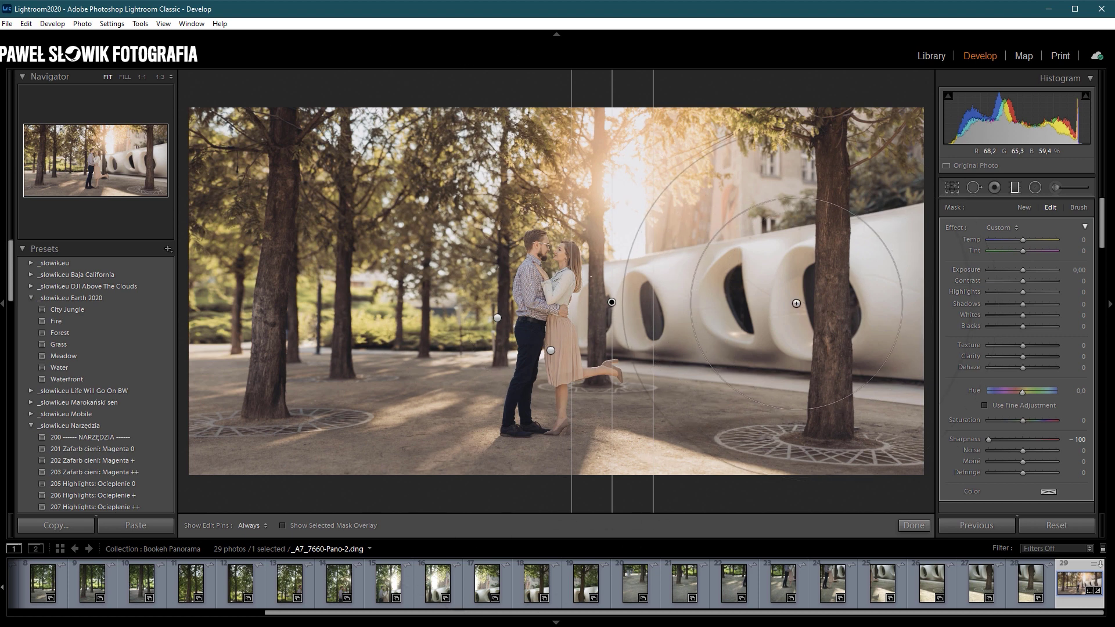
{"action": "left_click", "coordinate": [1013, 187]}
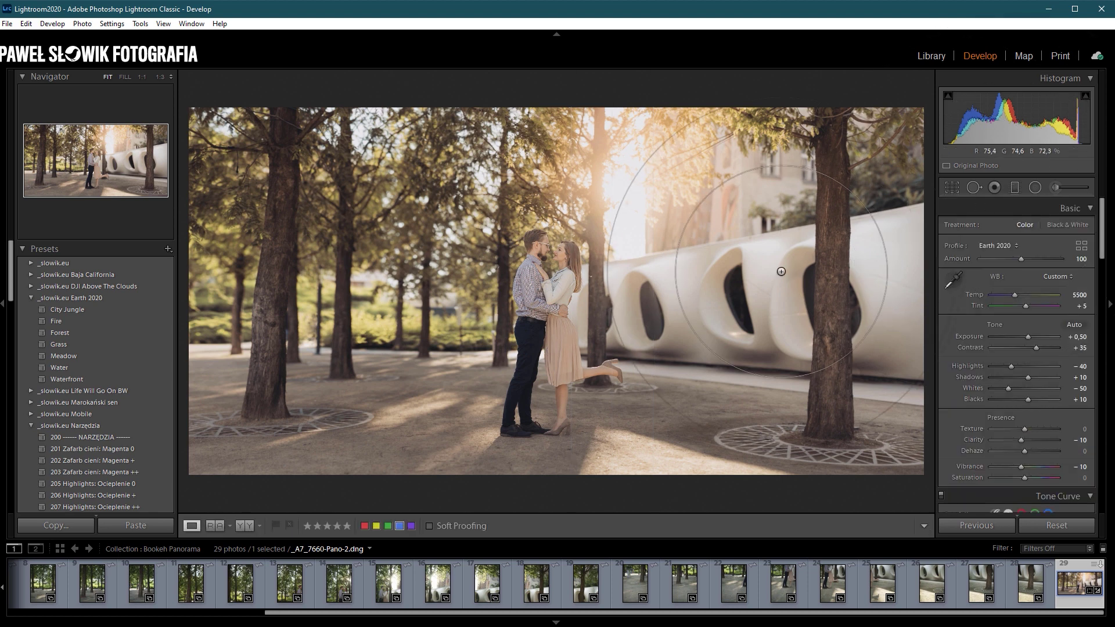
Apply the 402 Vignette 1 preset to the panorama and compare the edited photo with its before version
{"action": "scroll", "coordinate": [86, 489], "scroll_direction": "down", "scroll_amount": 5}
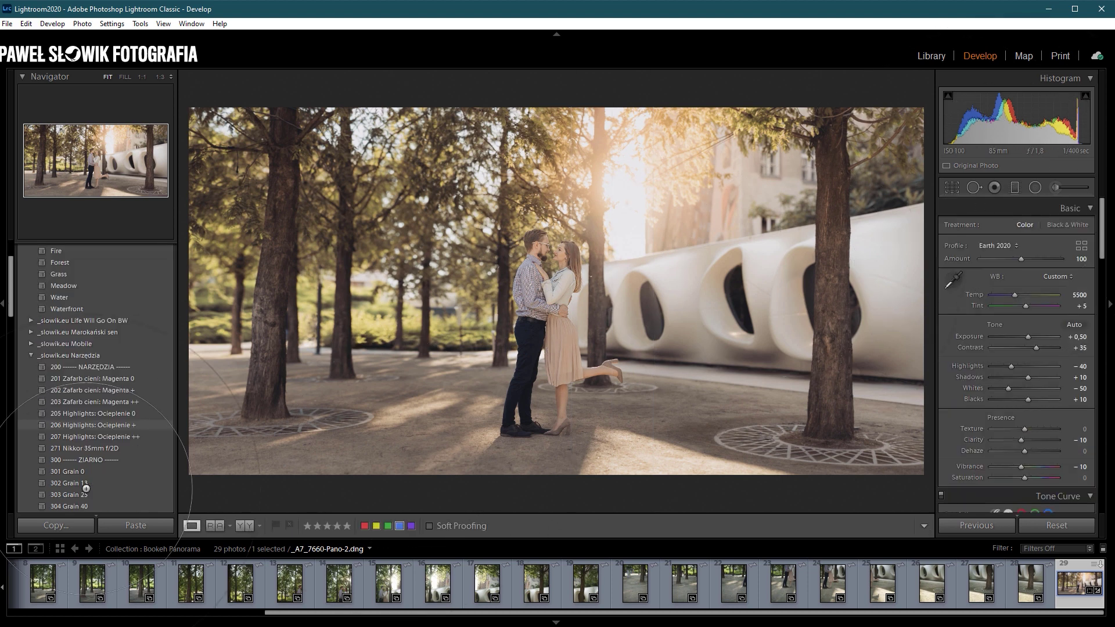
{"action": "left_click", "coordinate": [83, 470]}
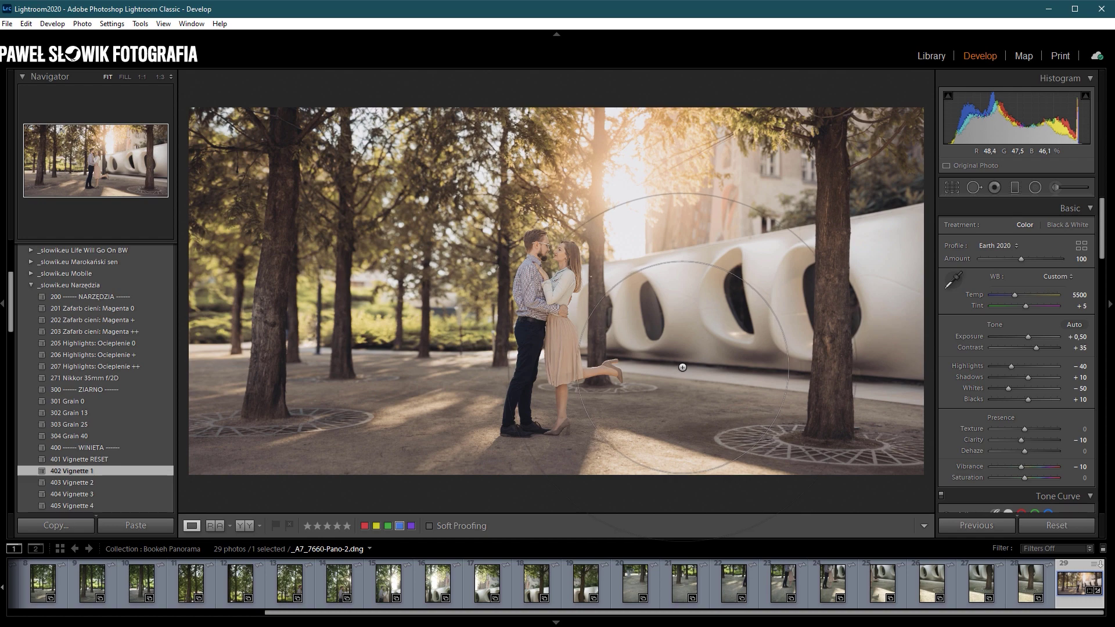
{"action": "key", "text": "backslash"}
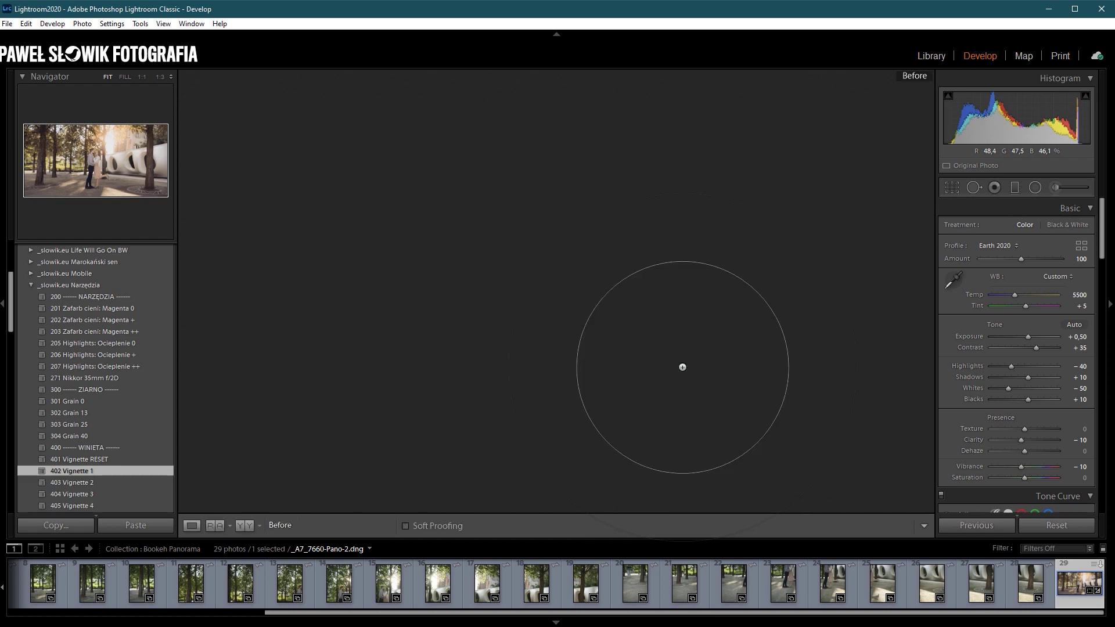
{"action": "key", "text": "backslash"}
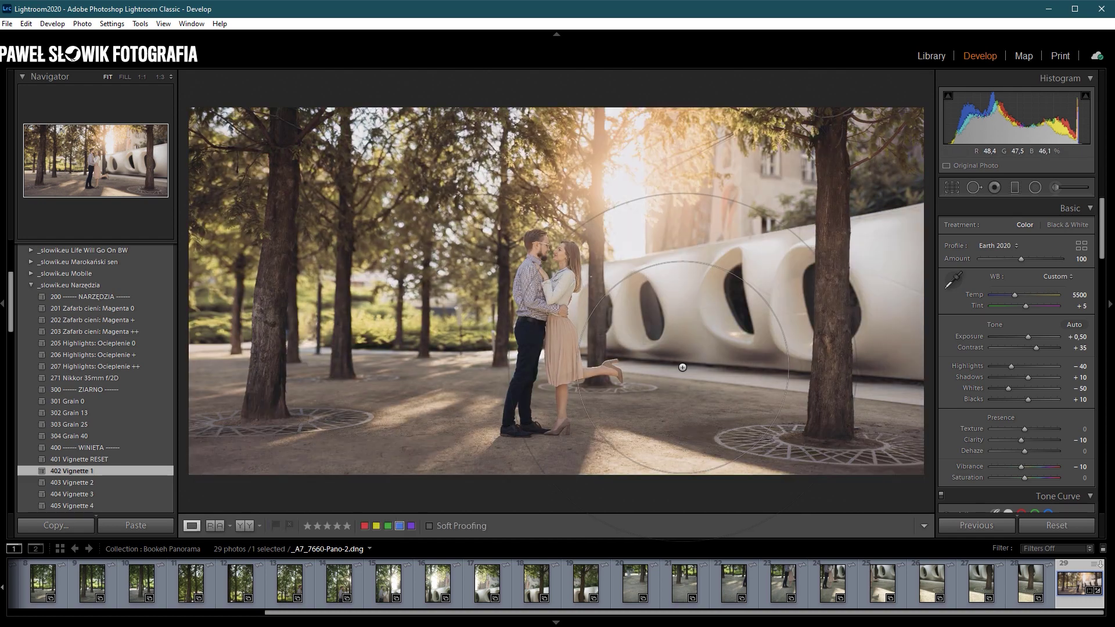
{"action": "key", "text": "backslash"}
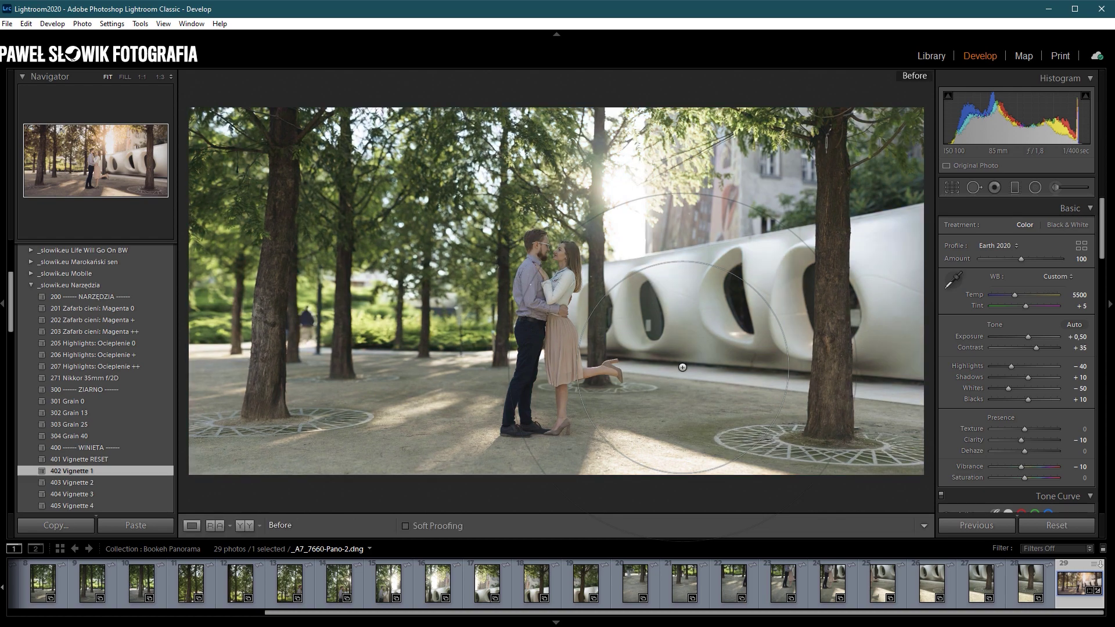
{"action": "key", "text": "backslash"}
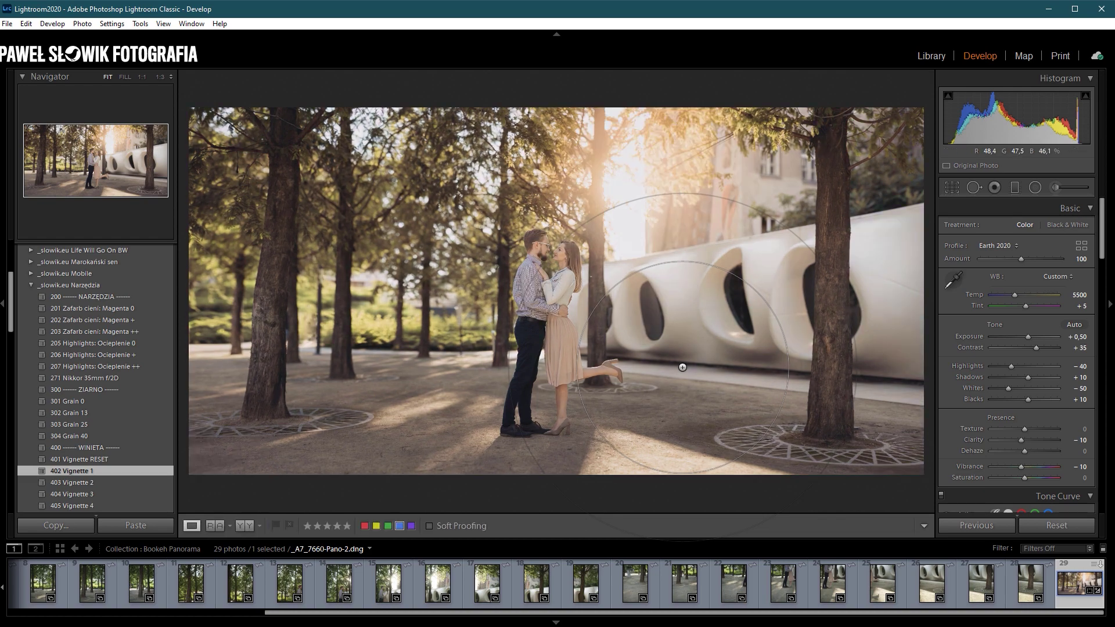